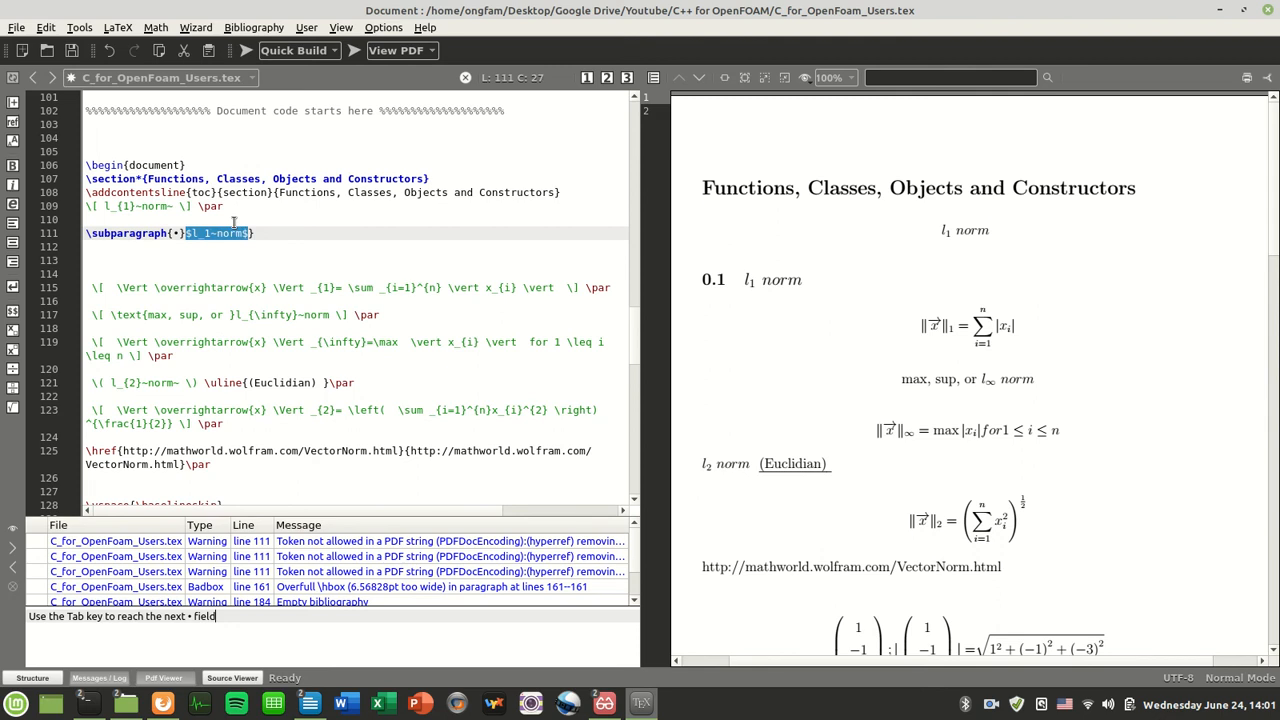
Move $l_1~norm$ into the subparagraph braces on line 111, drop the extra brace, and compile
key("Tab")
key("ctrl+v")
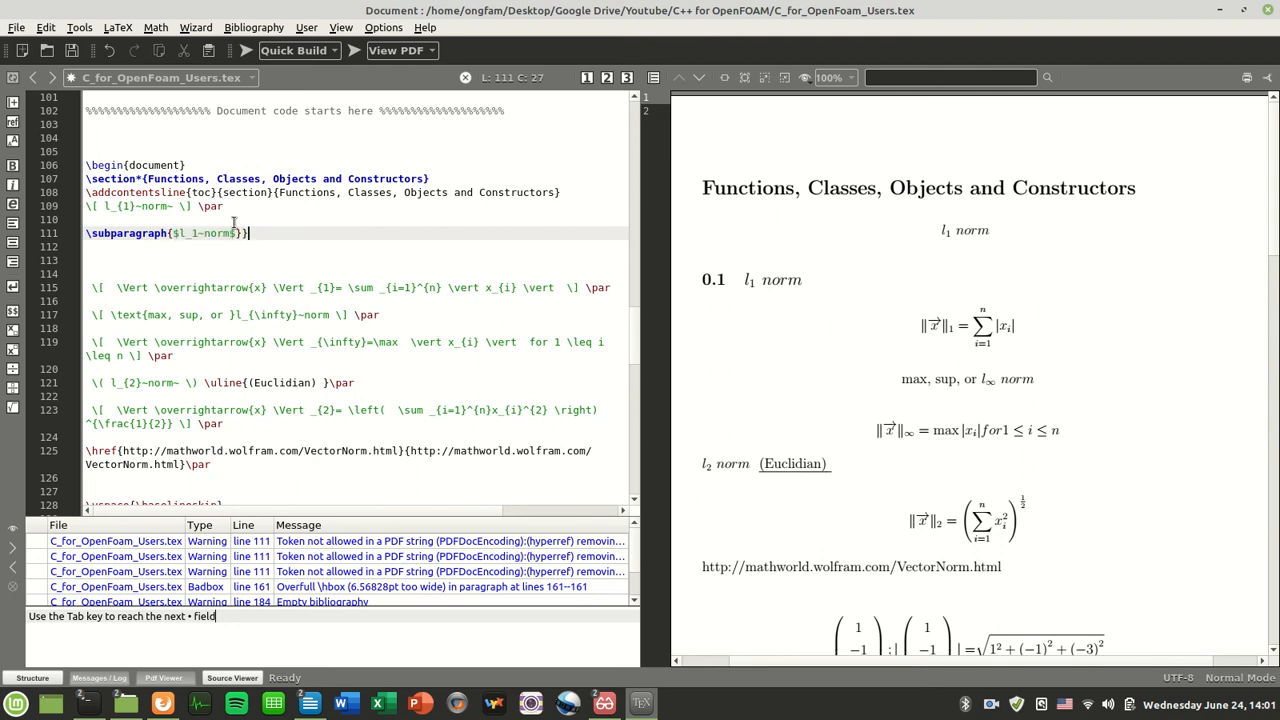
key("BackSpace")
left_click(246, 51)
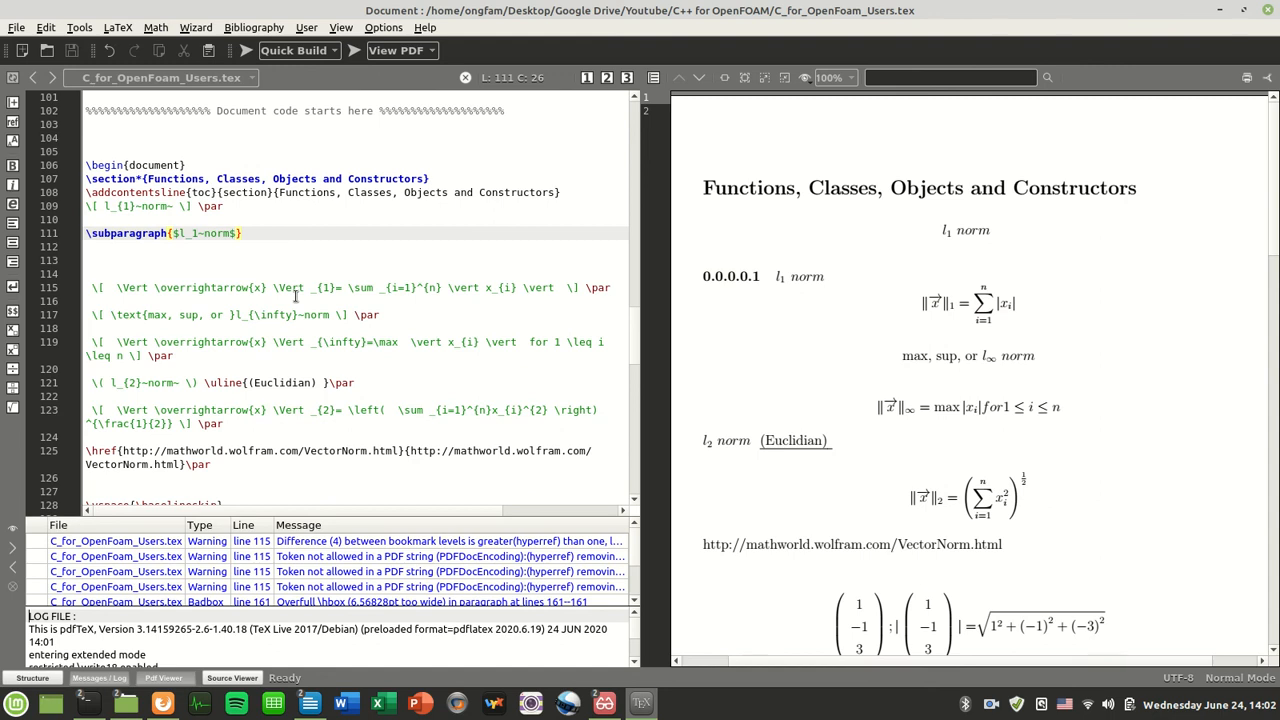
key("Up")
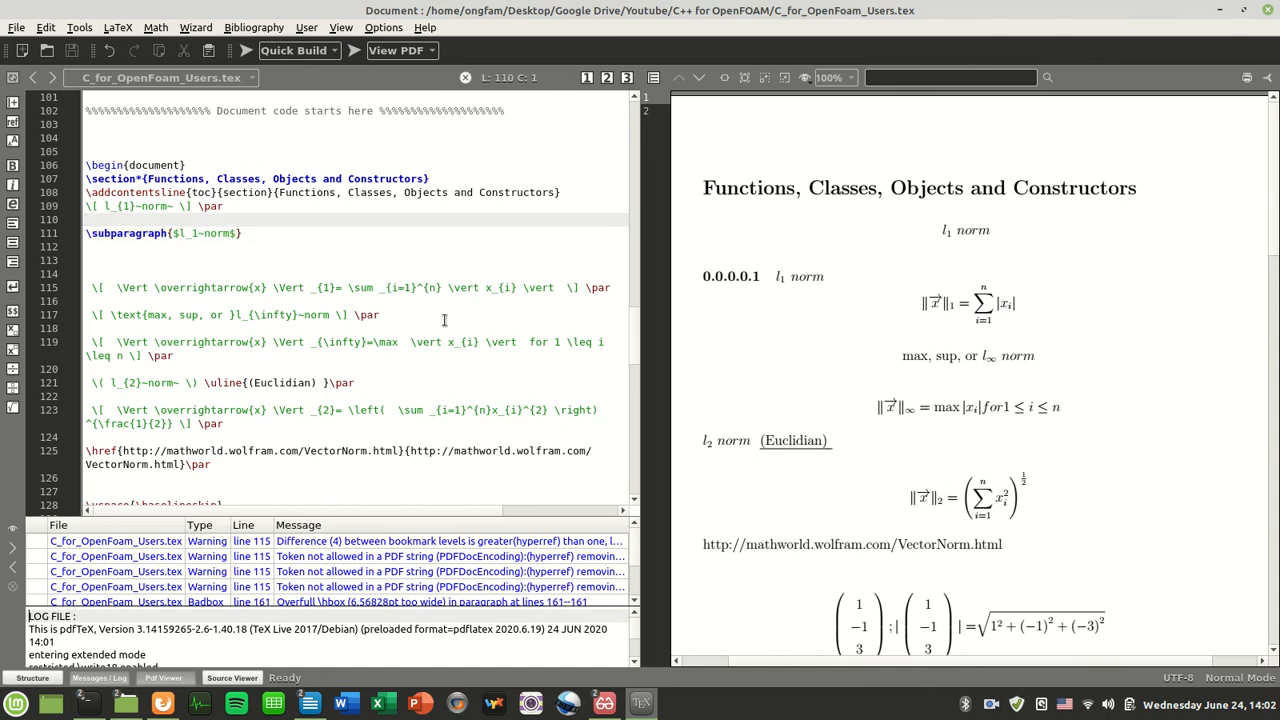
left_click(428, 360)
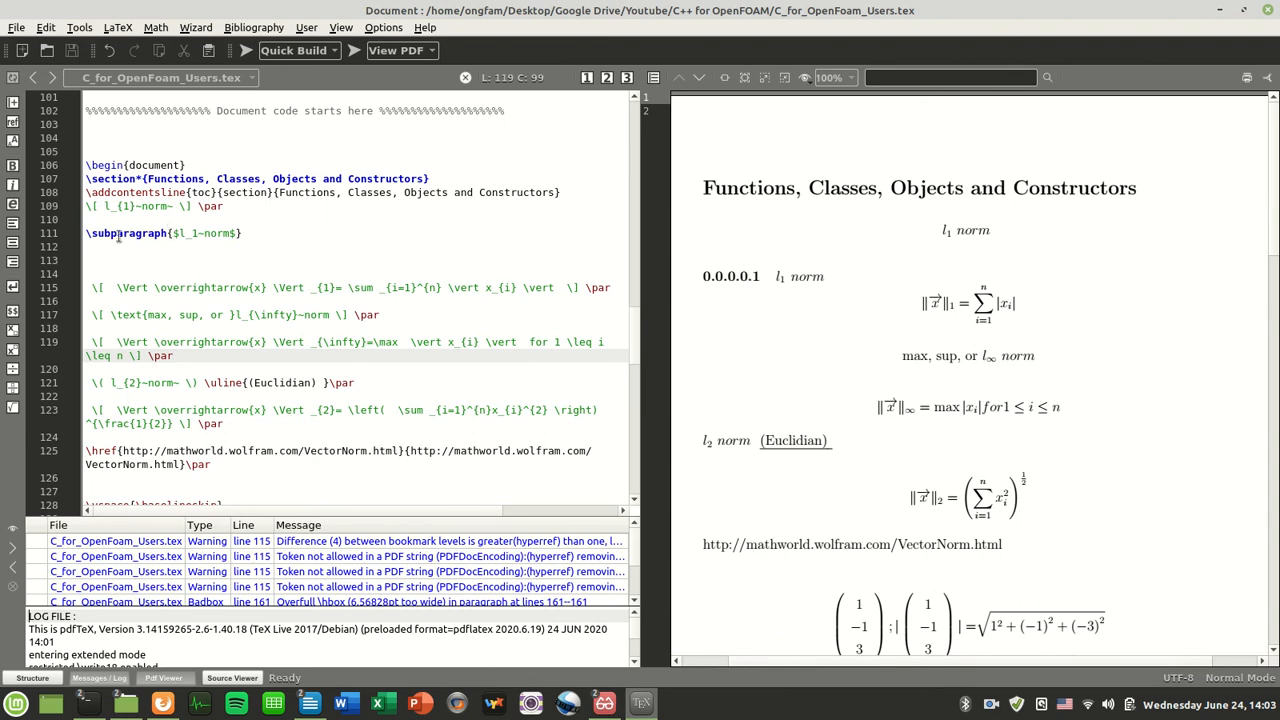
Select the \section* heading command on line 107 to examine its asterisk
left_click(138, 178)
left_click(300, 235)
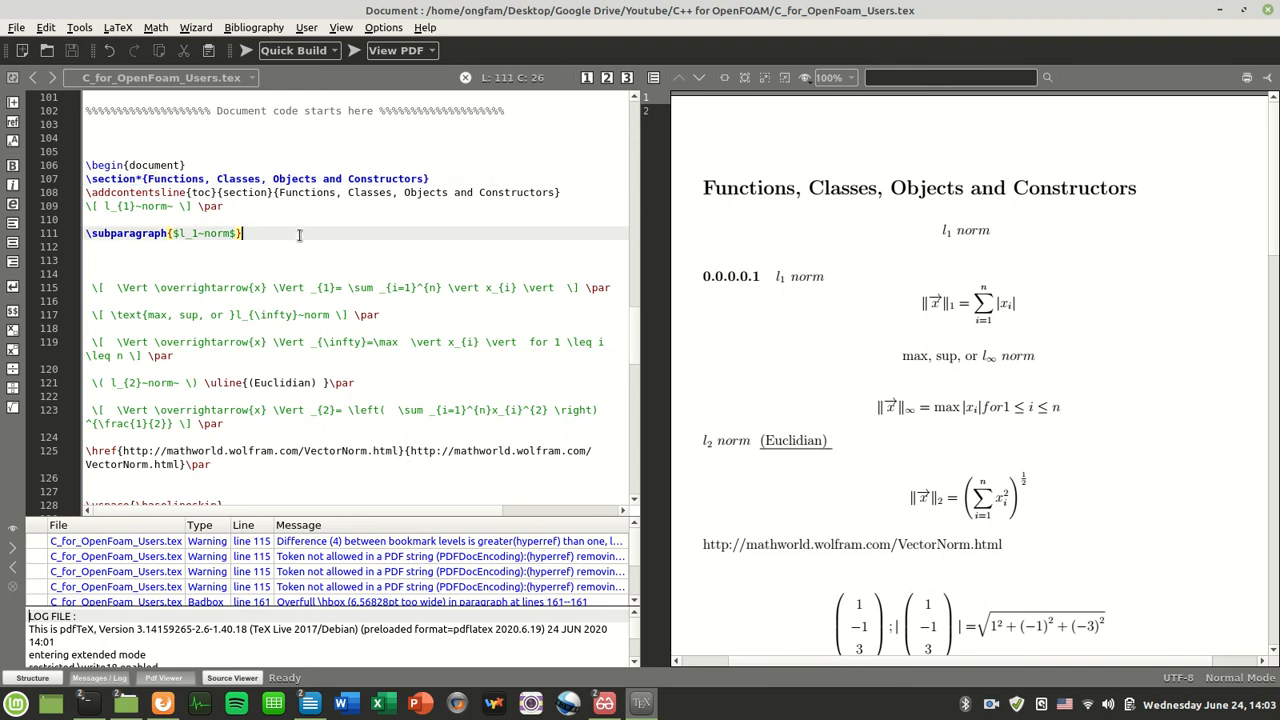
left_click(100, 178)
left_click_drag(100, 178, 445, 178)
left_click(460, 288)
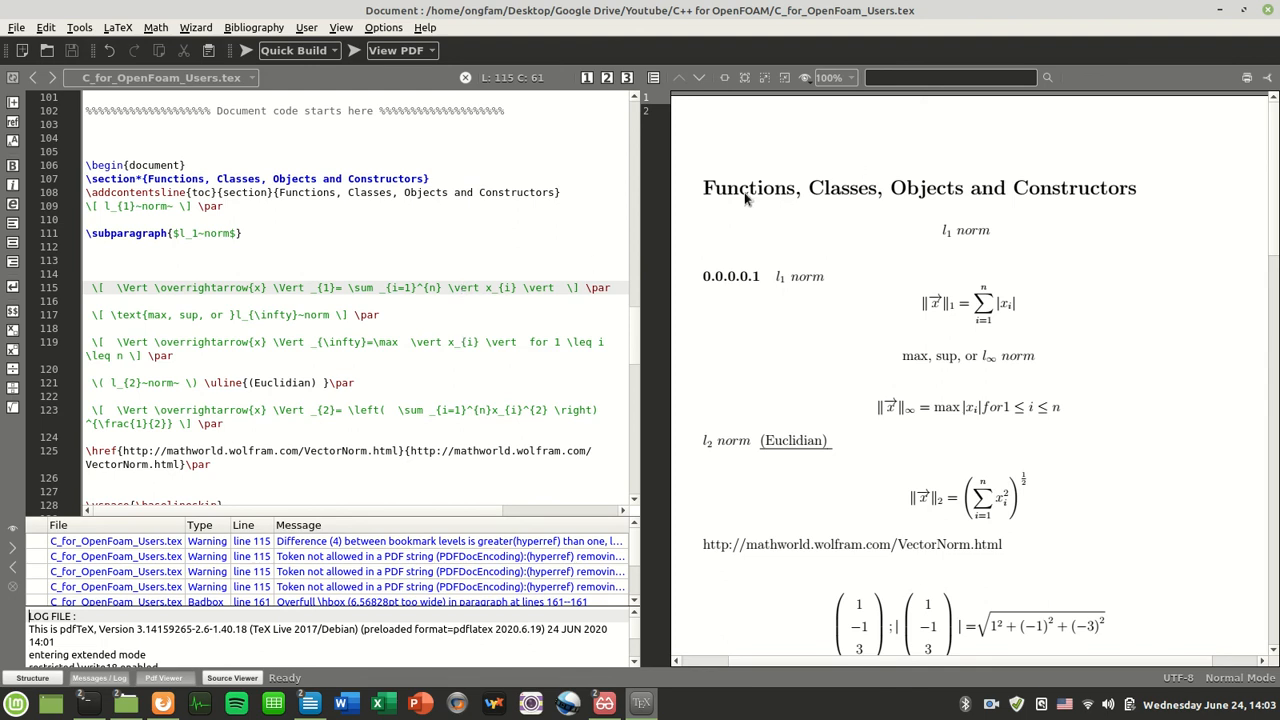
Remove the section asterisk to preview the numbered heading, then restore it and recompile
left_click(145, 178)
key("BackSpace")
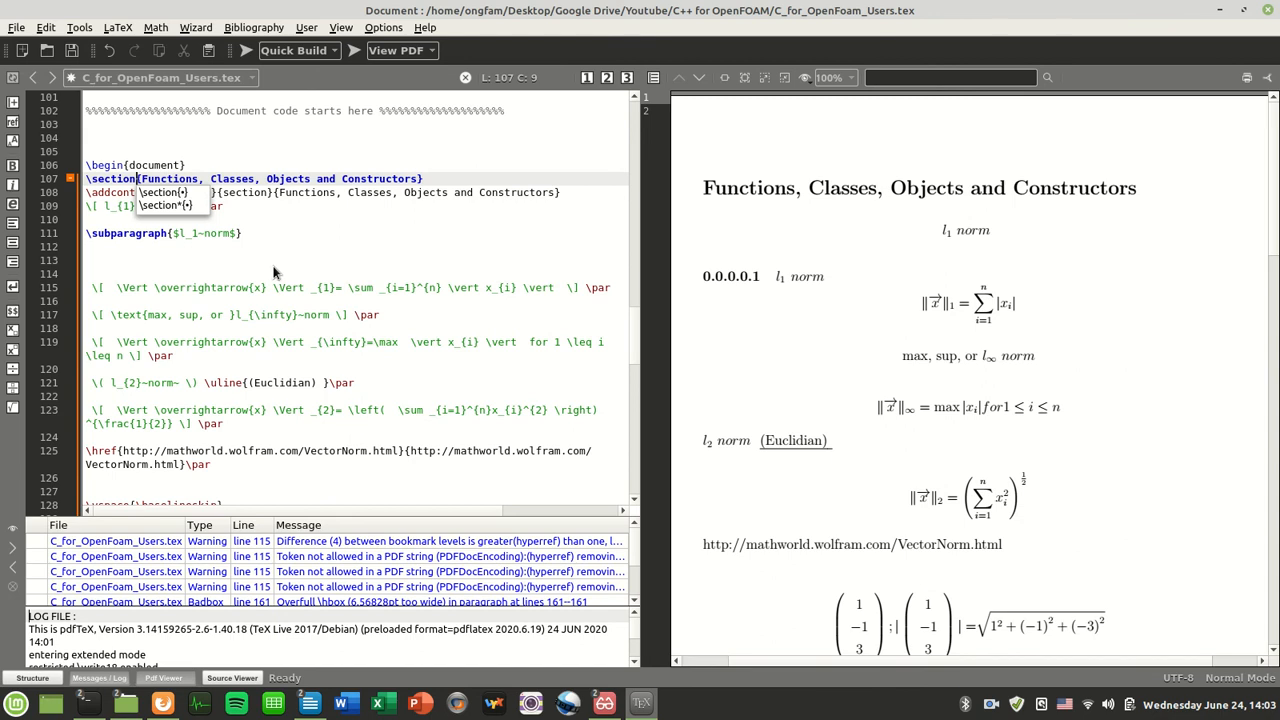
key("Escape")
left_click(246, 50)
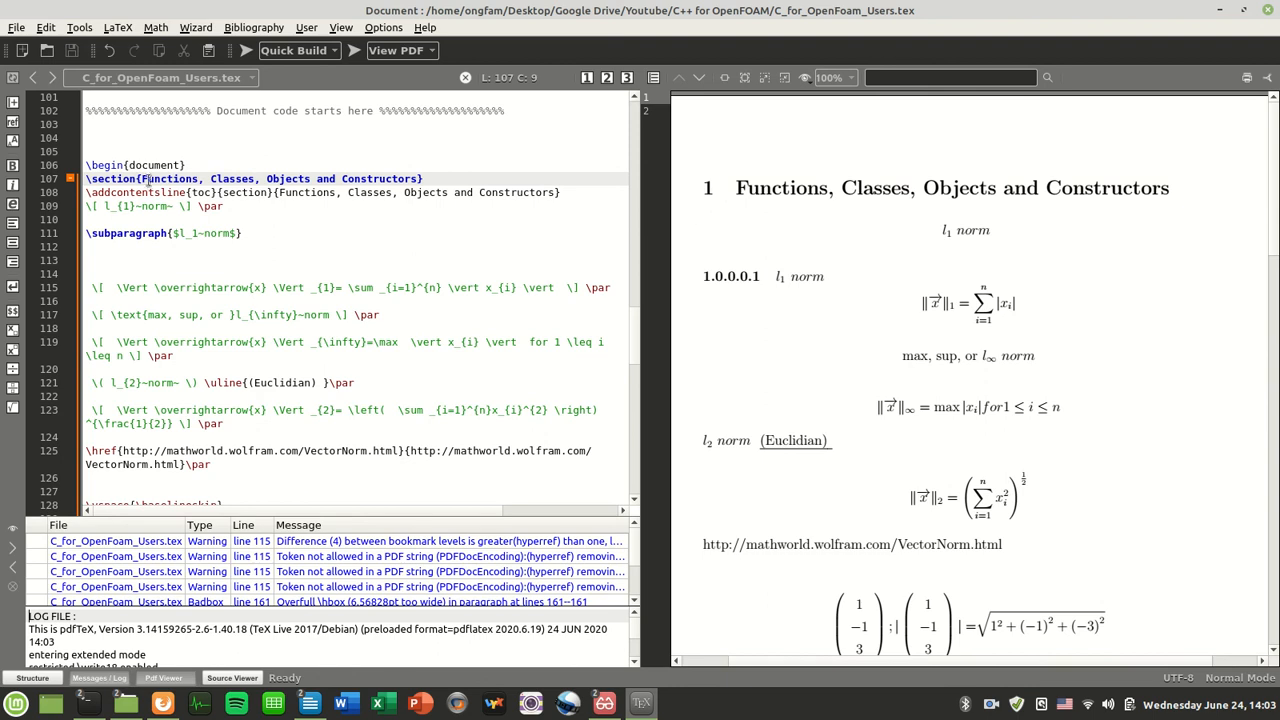
type("*")
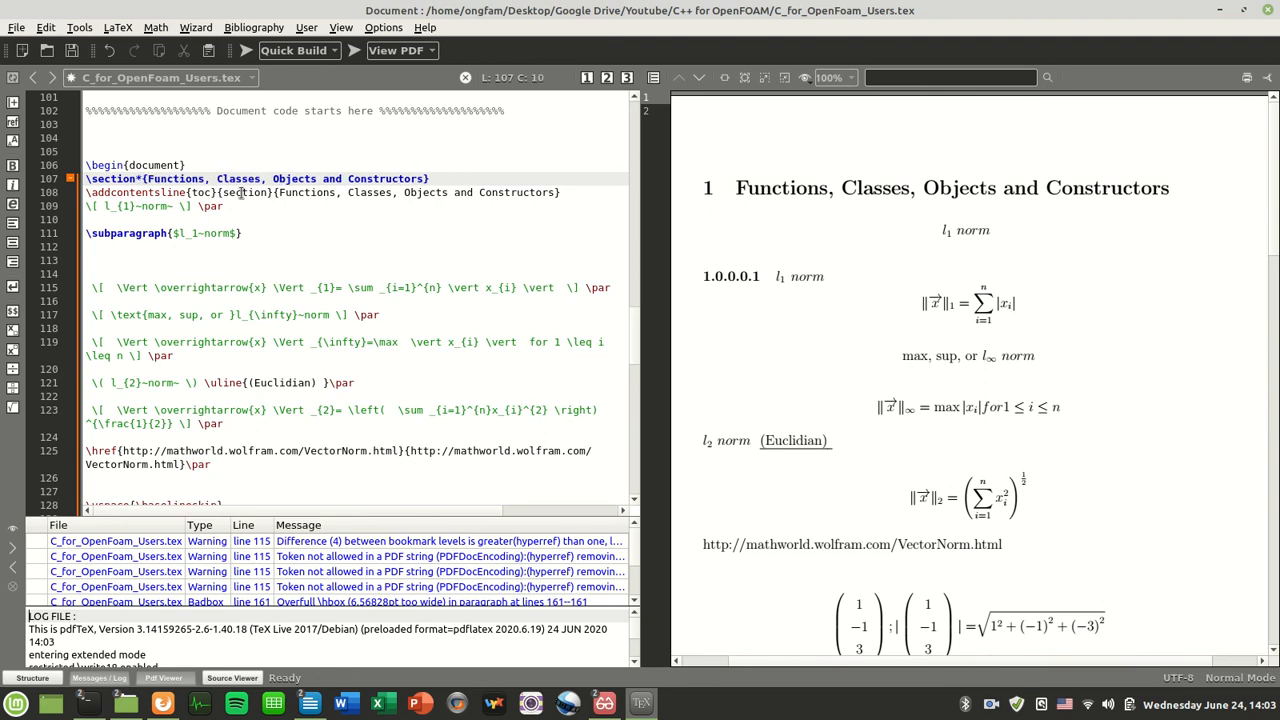
key("F5")
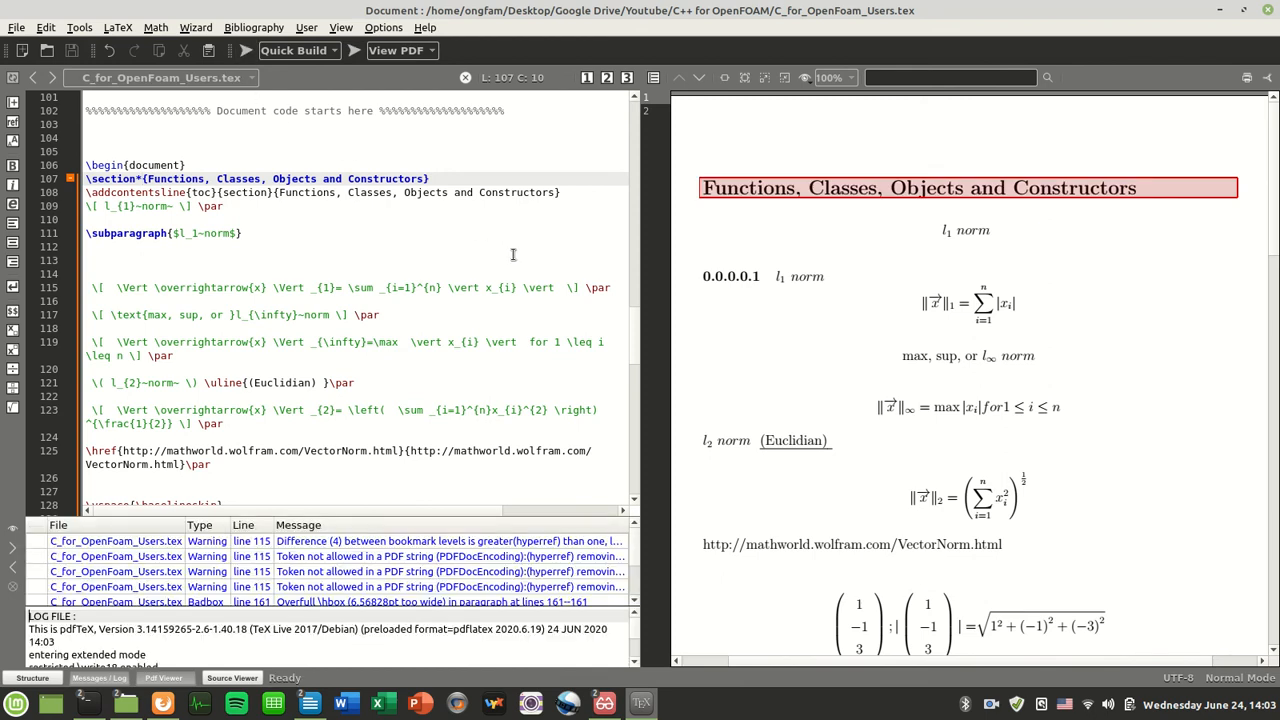
Make line 111 \subparagraph*{$l_1~norm$} and recompile with F5
left_click(171, 233)
type("*")
key("F5")
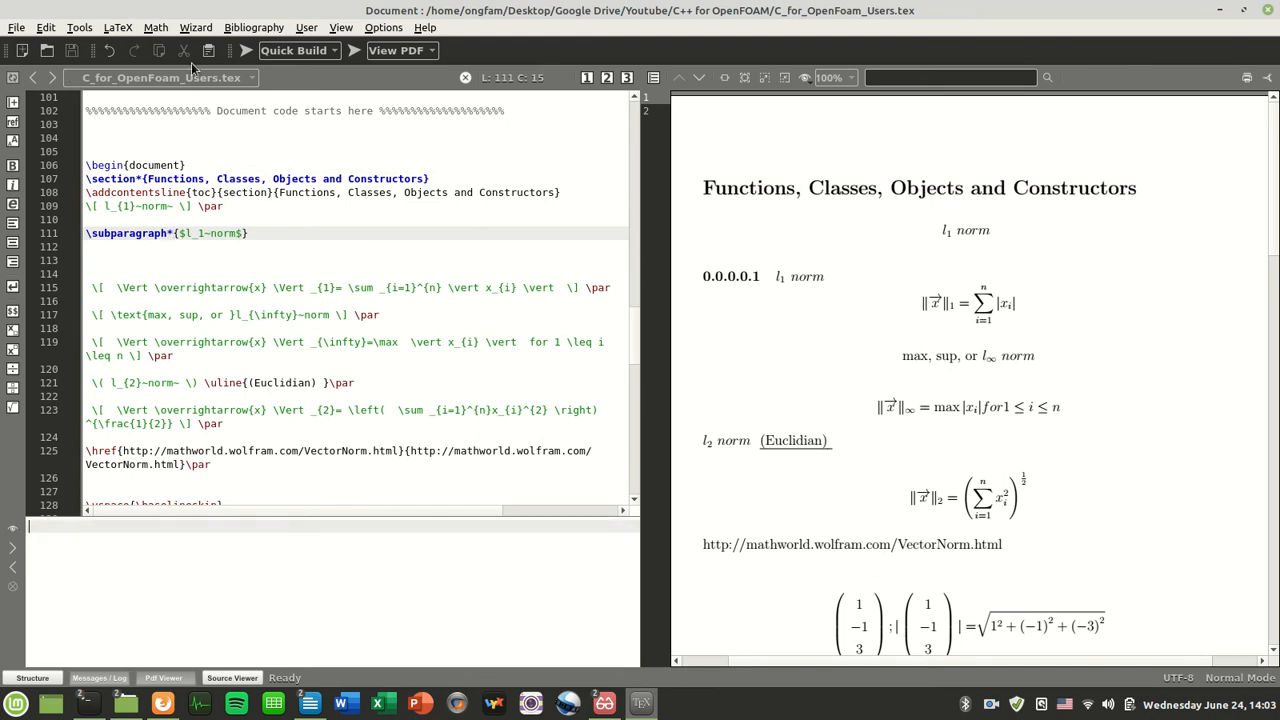
Compile, delete the duplicate centred l_{1} norm line 109, and recompile the PDF
left_click(243, 55)
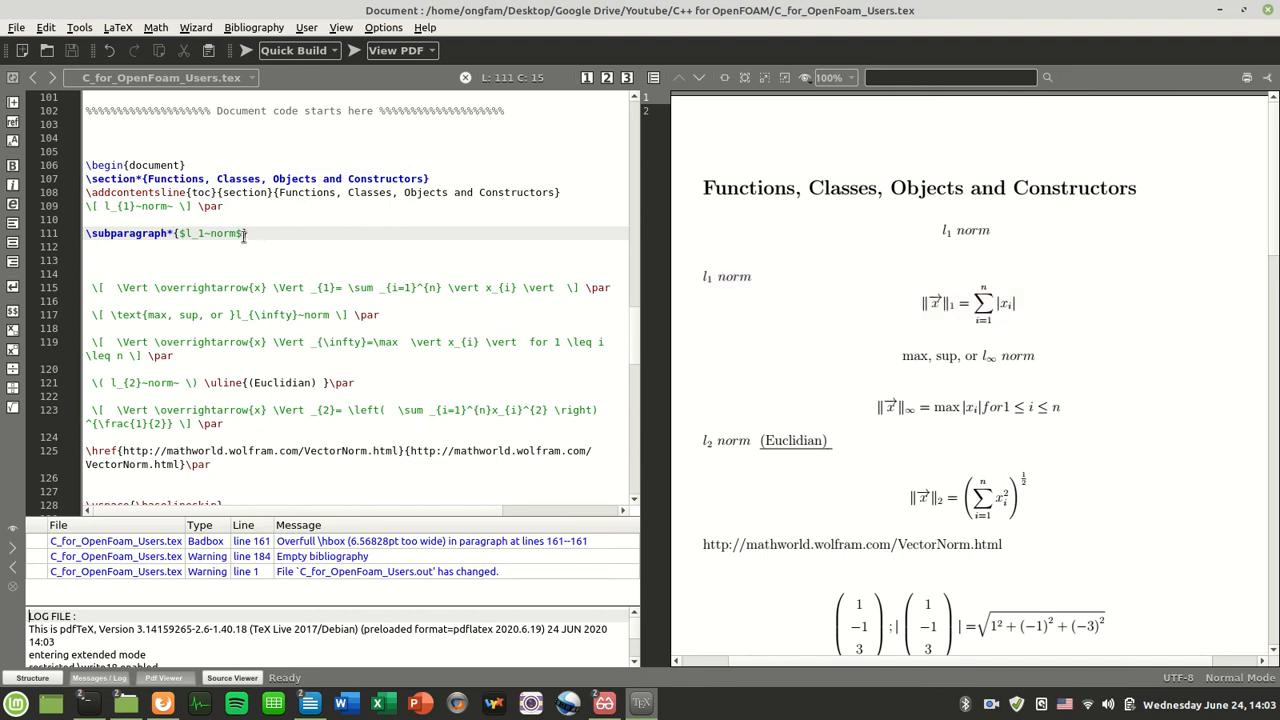
triple_click(208, 206)
key("Delete")
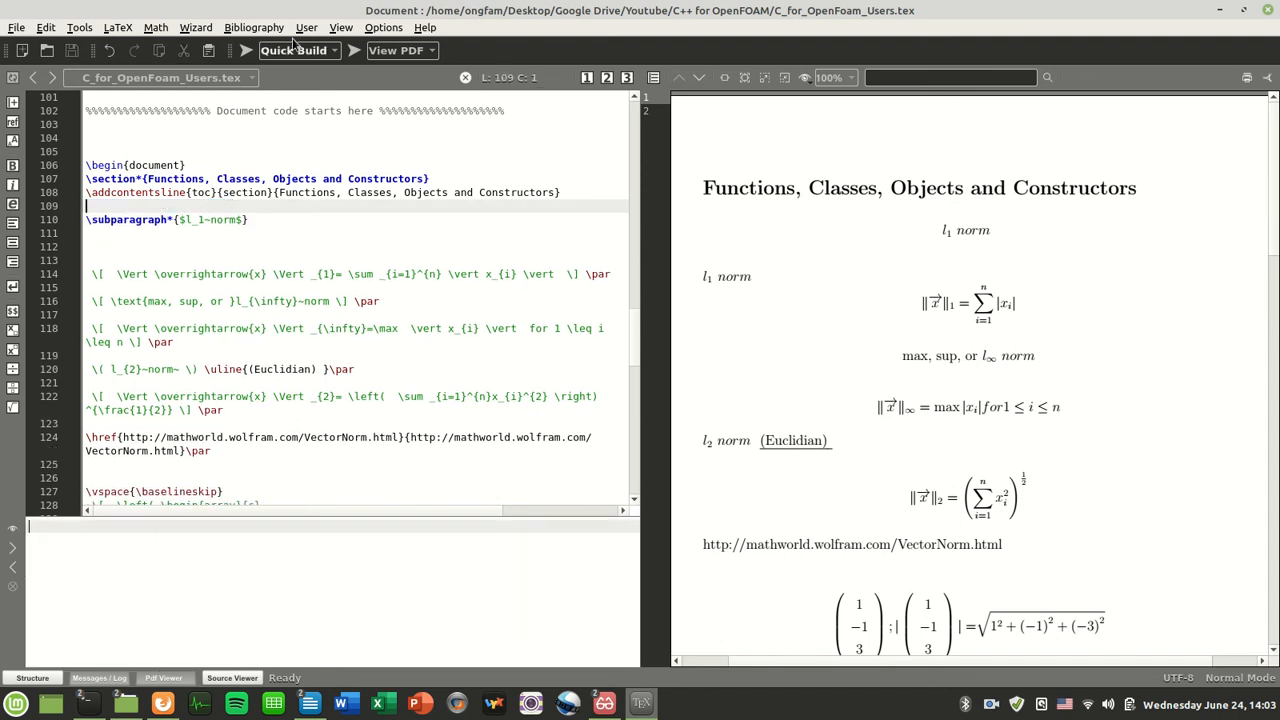
left_click(246, 50)
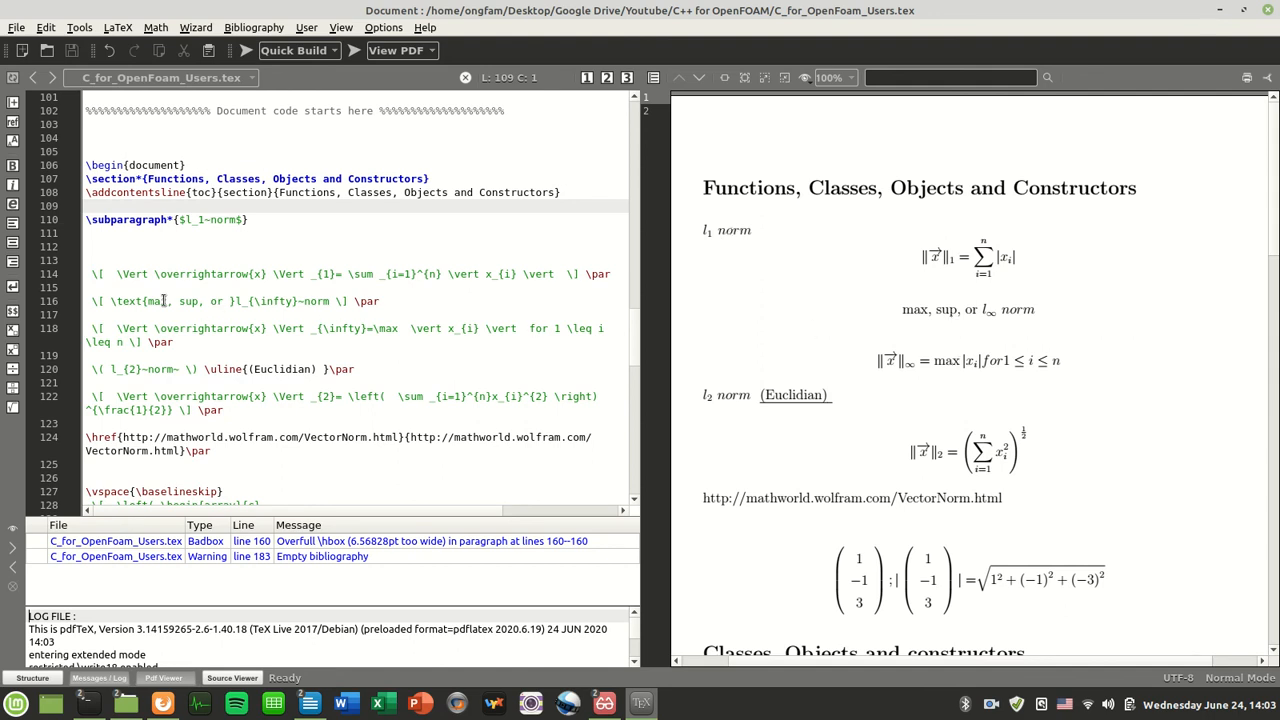
left_click_drag(146, 300, 328, 304)
left_click(368, 397)
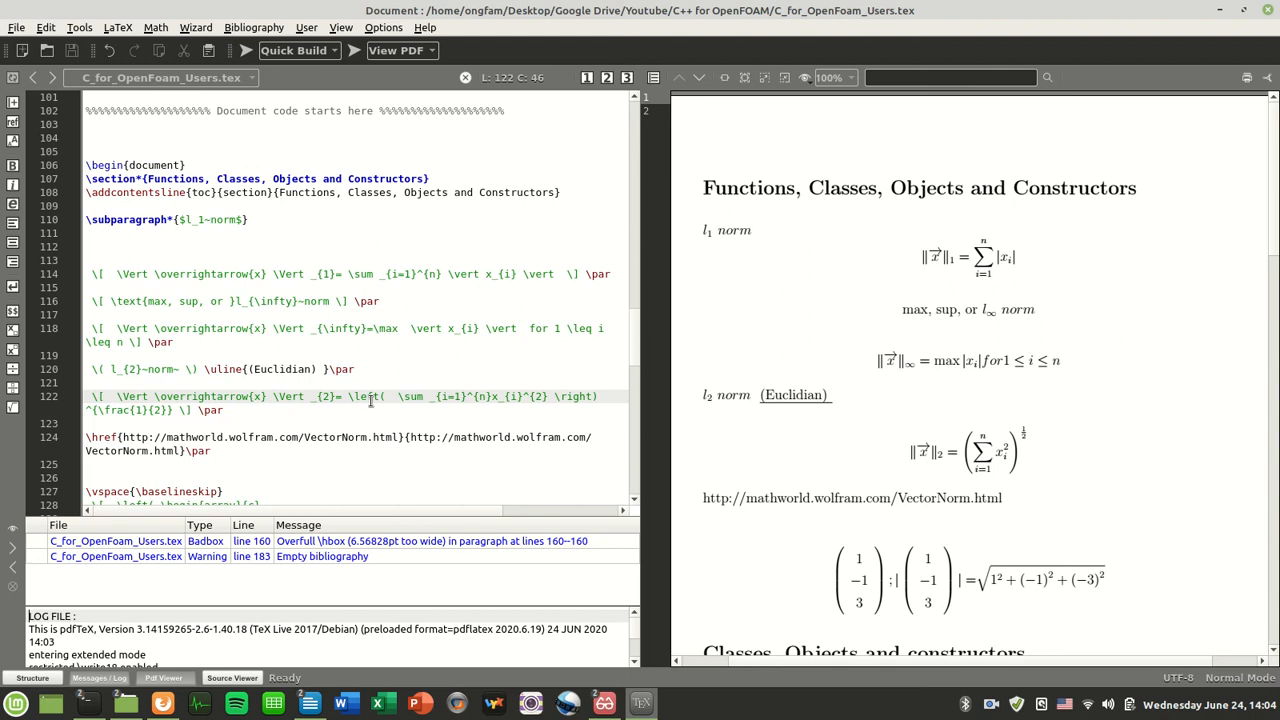
Insert a new unnumbered \subparagraph*{} heading on a blank line below the max norm label
left_click(420, 287)
left_click(436, 316)
key("Return")
key("Return")
key("Up")
type("\\subparagraph{•}")
key("Return")
key("Left")
type("*")
key("Right")
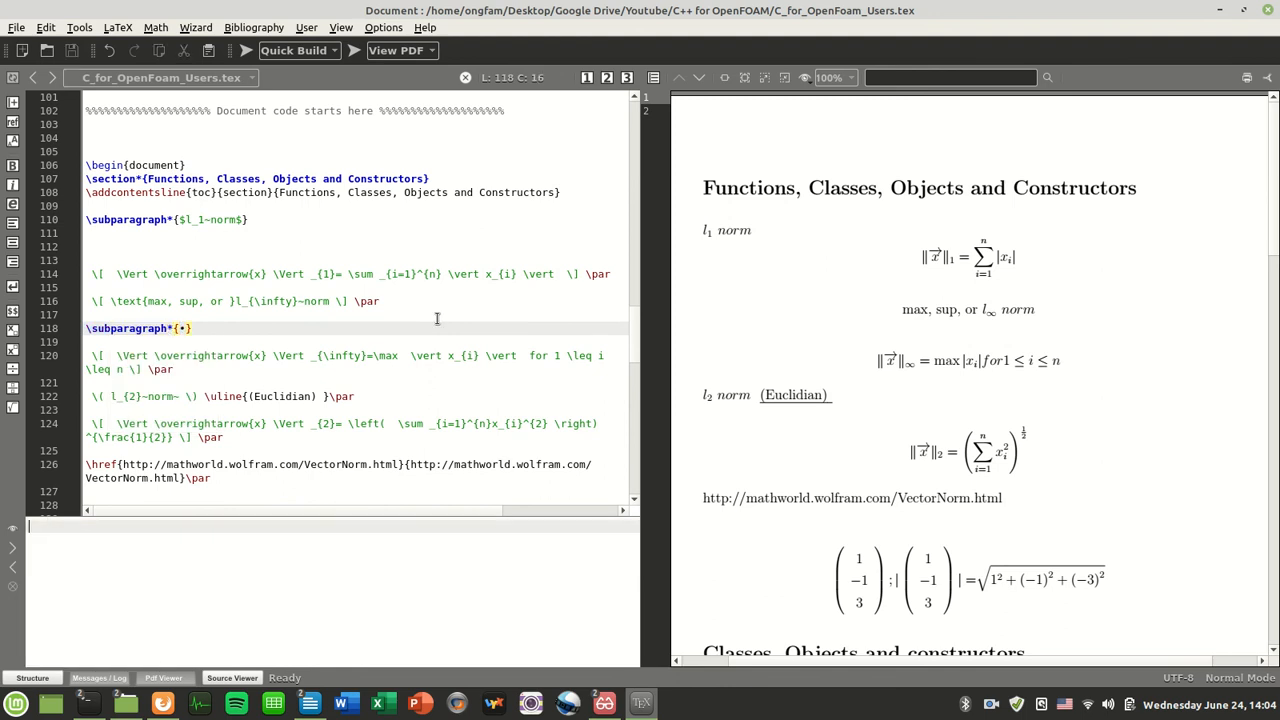
Fill the heading with the 'max, sup, or infinity norm' label and compile
left_click_drag(110, 301, 337, 301)
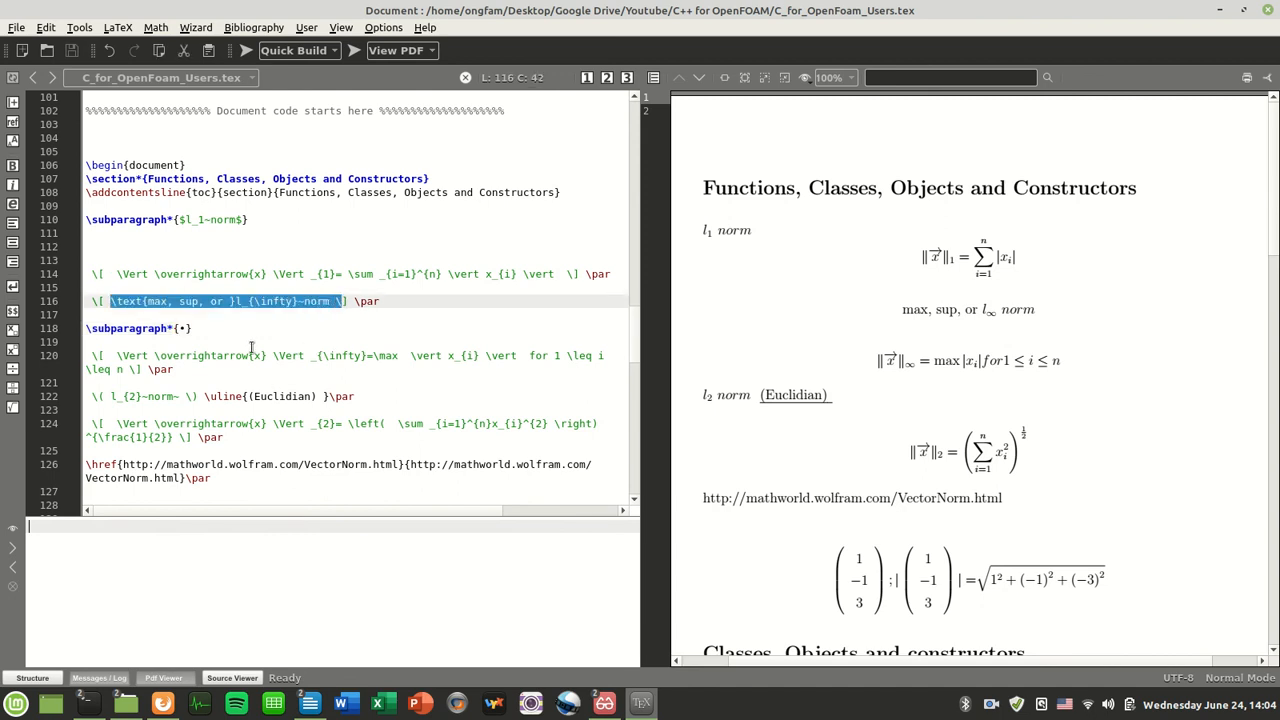
left_click(181, 328)
left_click(208, 50)
left_click(246, 50)
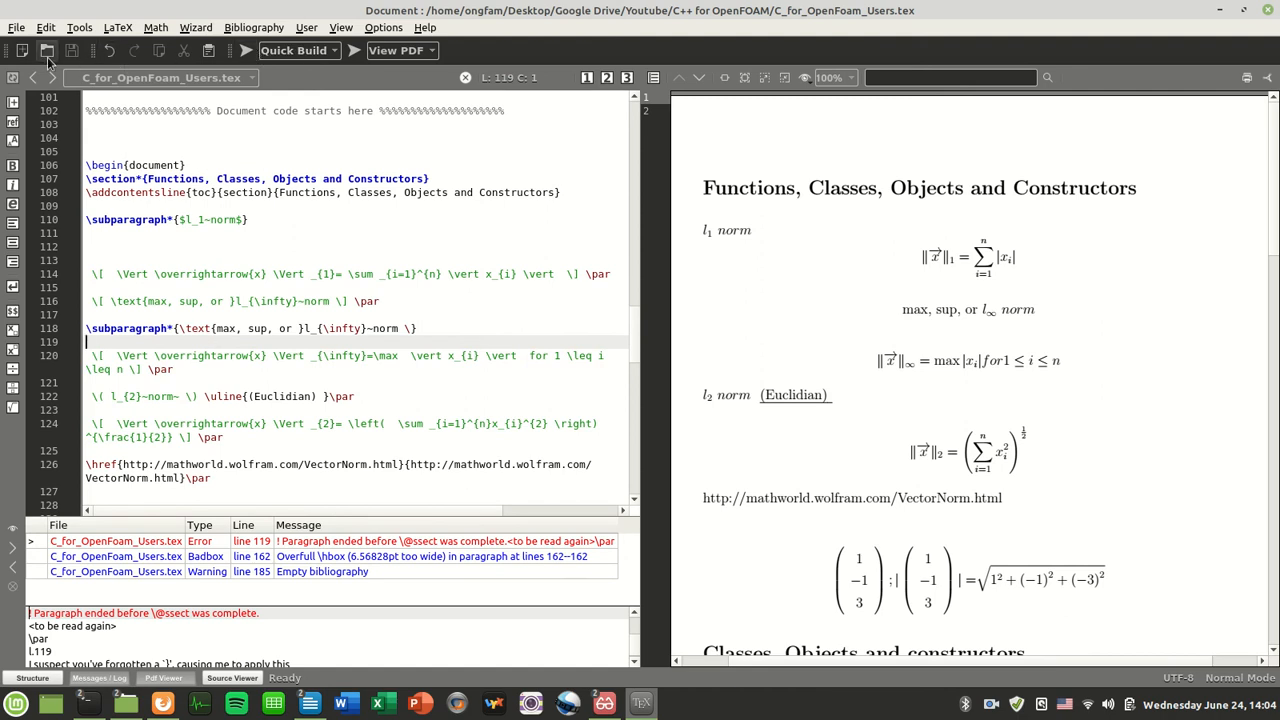
left_click(390, 384)
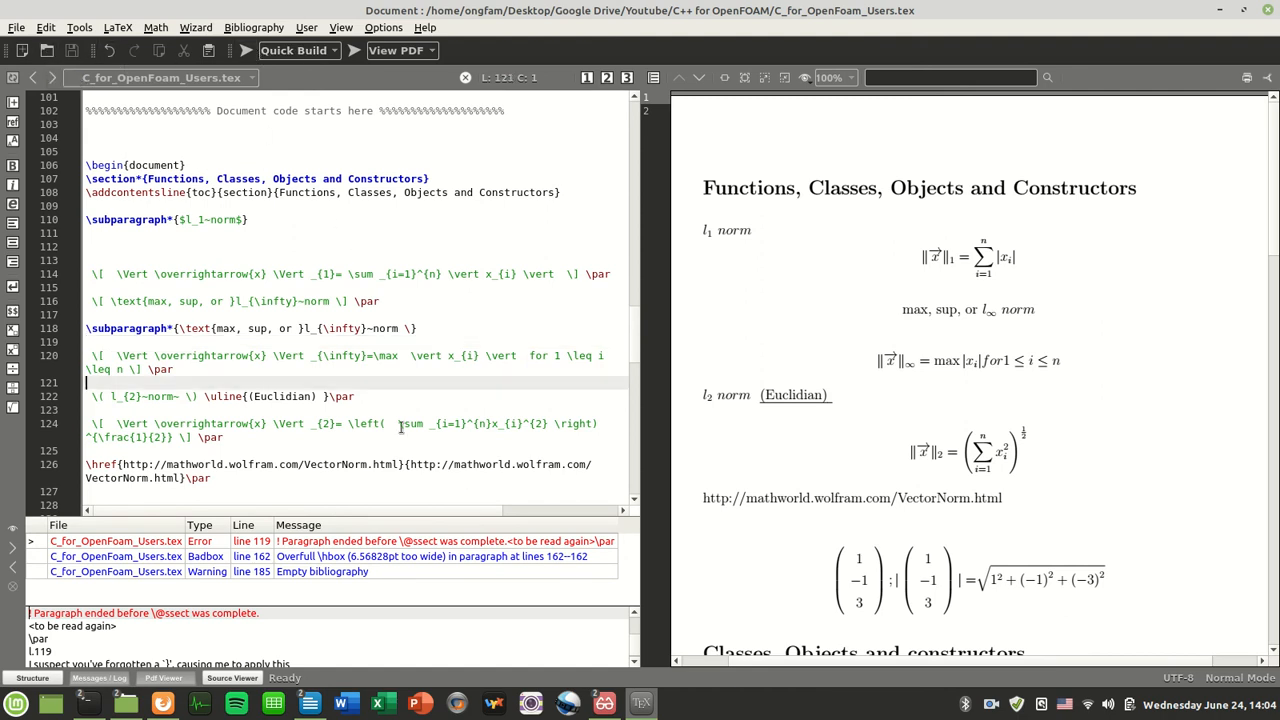
Wrap $l_{\infty}~norm$ in math dollars and remove the text command wrapper and stray brace
left_click(303, 330)
type("$")
key("Right")
key("Right")
key("Right")
key("Right")
key("Right")
key("Right")
key("Right")
key("Right")
key("Right")
key("Right")
key("Right")
key("Right")
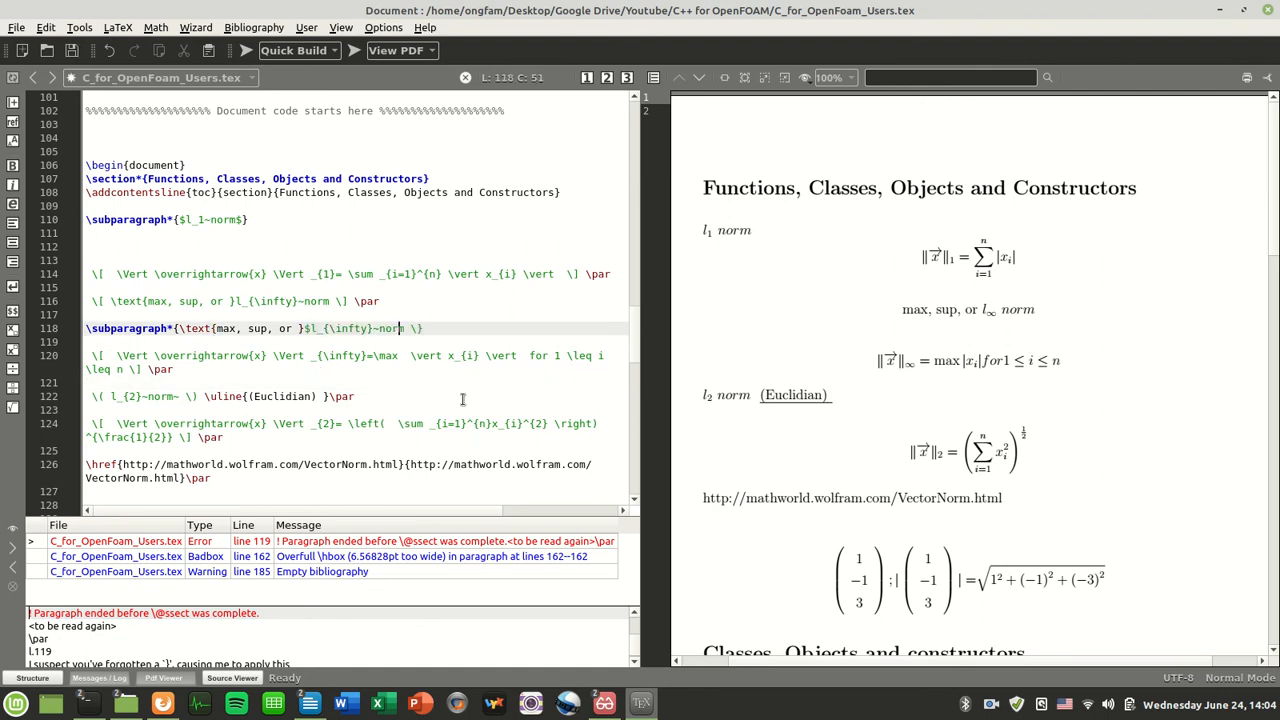
type("$")
left_click(212, 328)
key("F1")
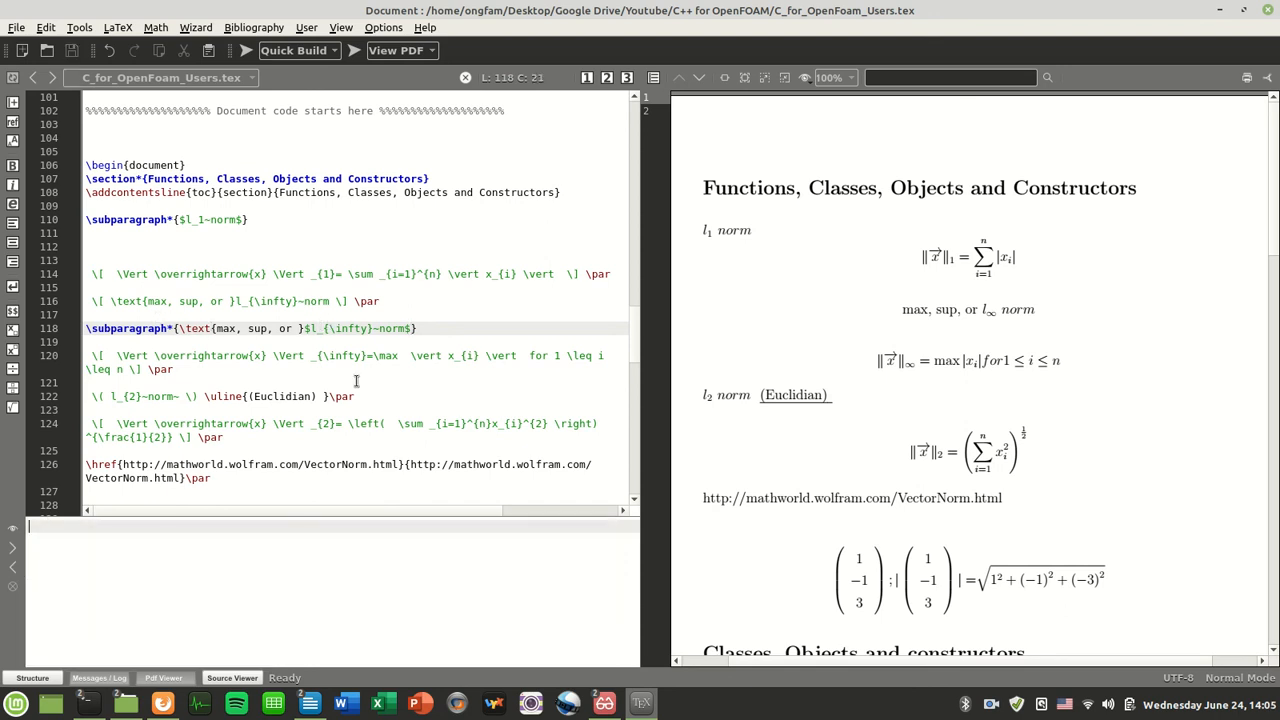
key("BackSpace")
key("BackSpace")
key("BackSpace")
key("BackSpace")
key("BackSpace")
key("BackSpace")
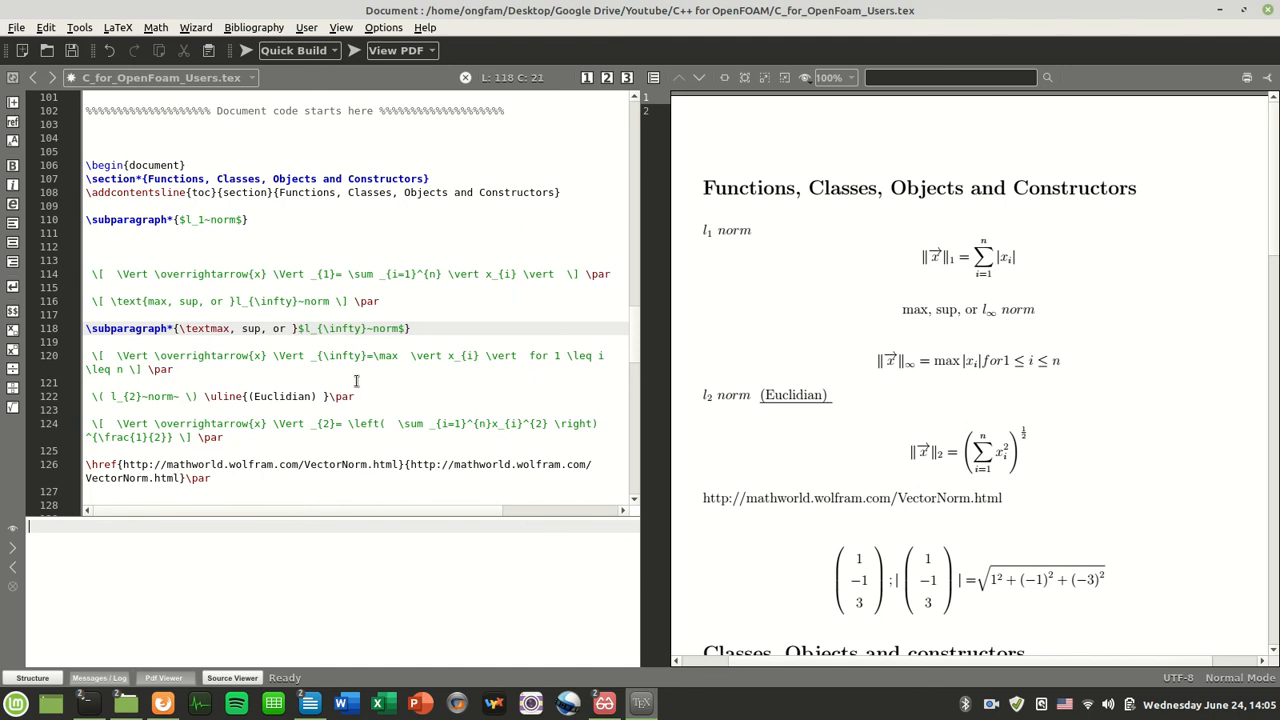
key("Right")
key("Right")
key("Right")
key("Right")
key("Right")
key("Right")
key("Right")
key("Right")
key("Right")
key("Right")
key("BackSpace")
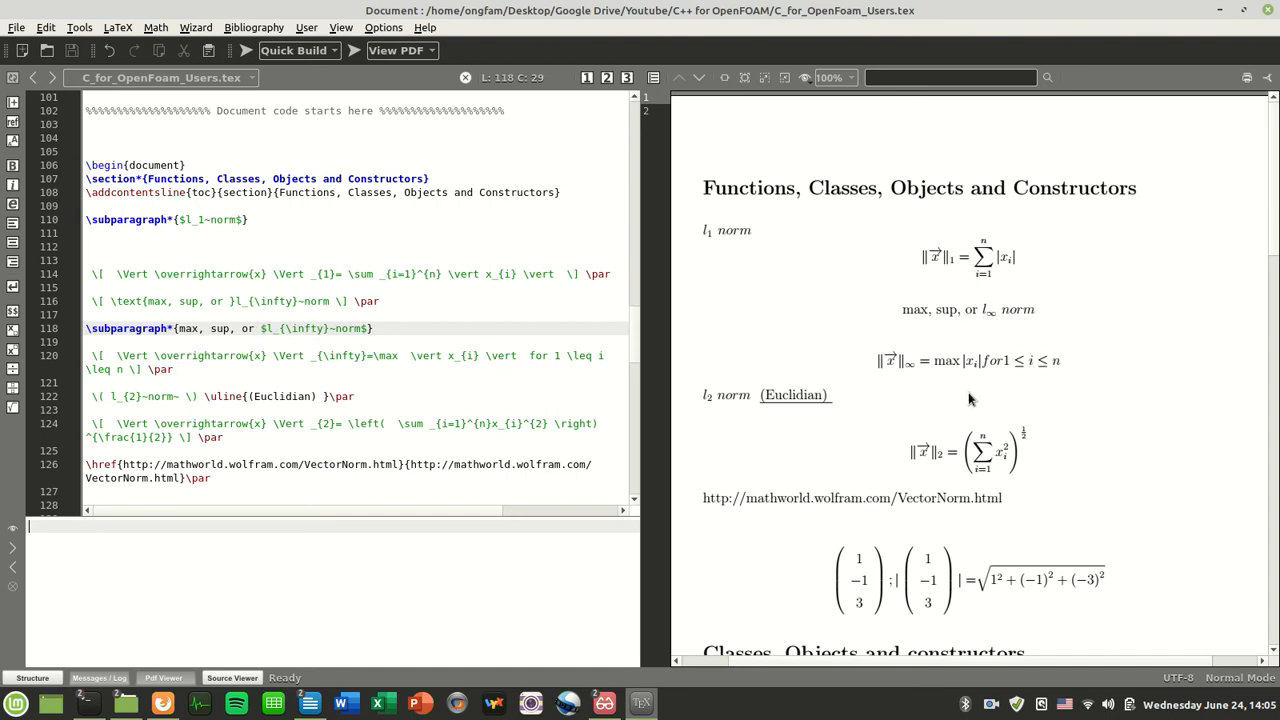
Review the heading and centred line text, then compile to update the PDF
left_click_drag(253, 331, 178, 330)
left_click(178, 330)
left_click_drag(115, 303, 155, 302)
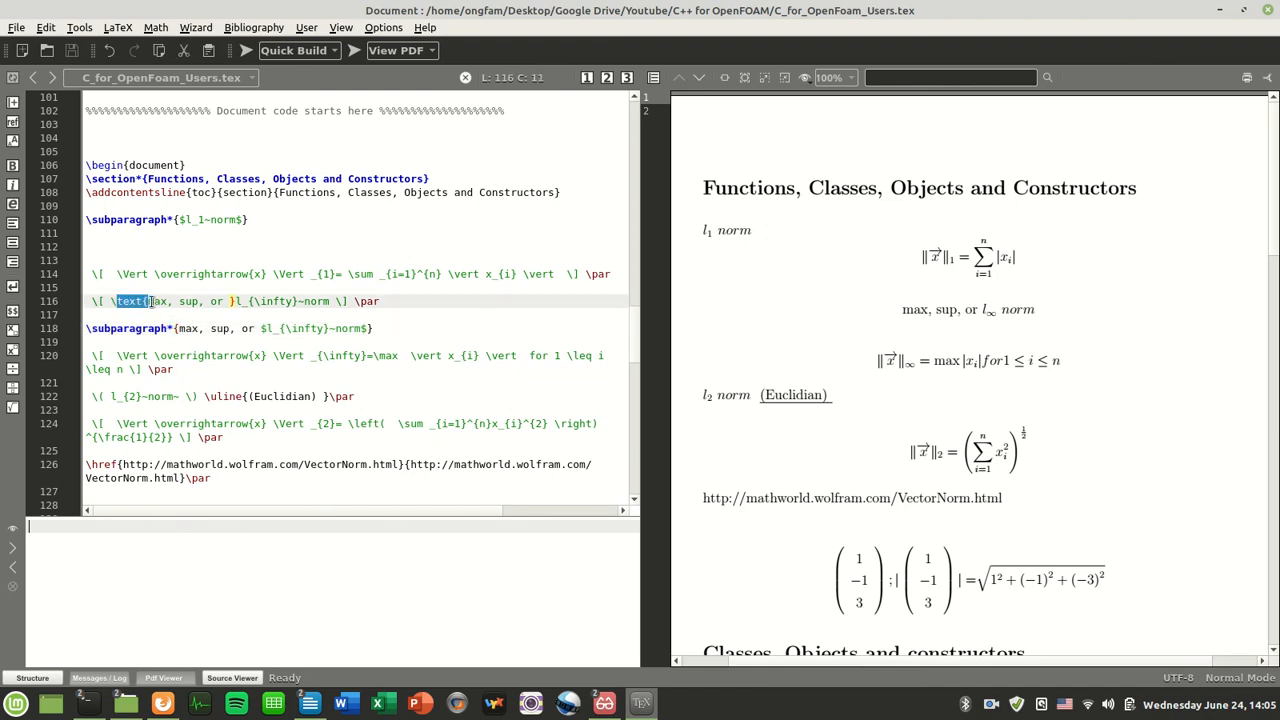
left_click(234, 302)
left_click(256, 347)
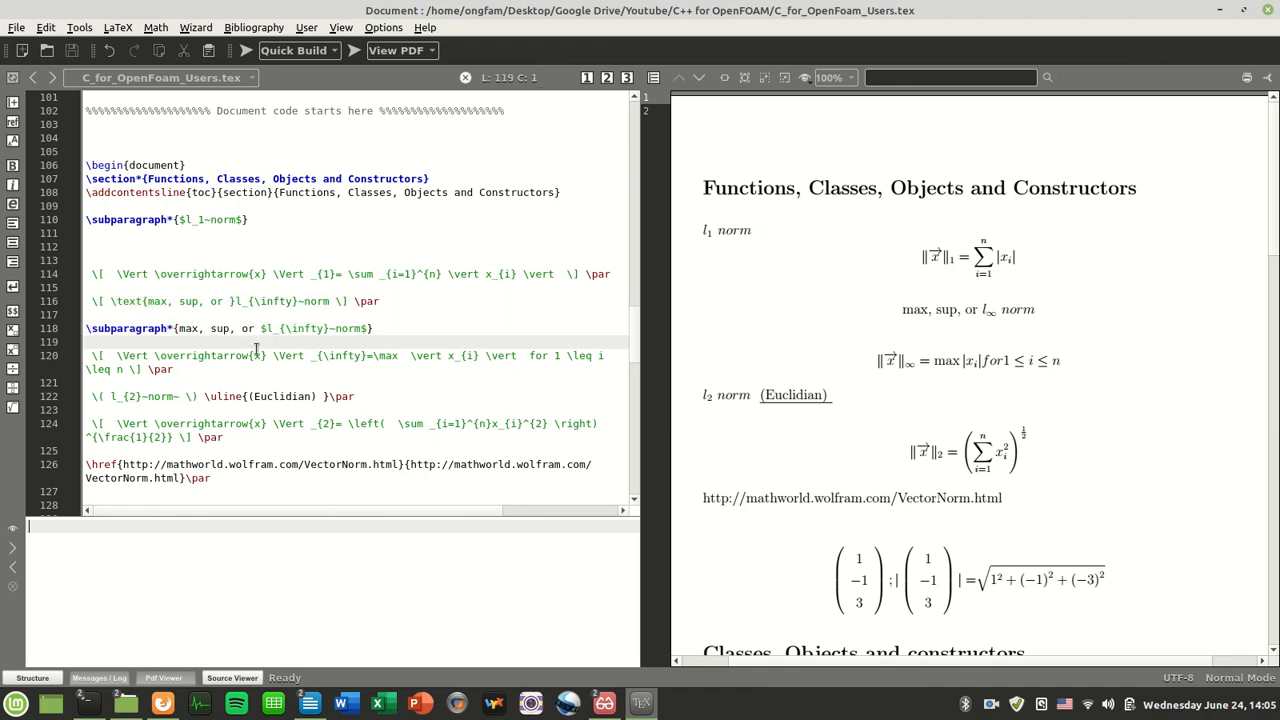
left_click_drag(261, 330, 370, 330)
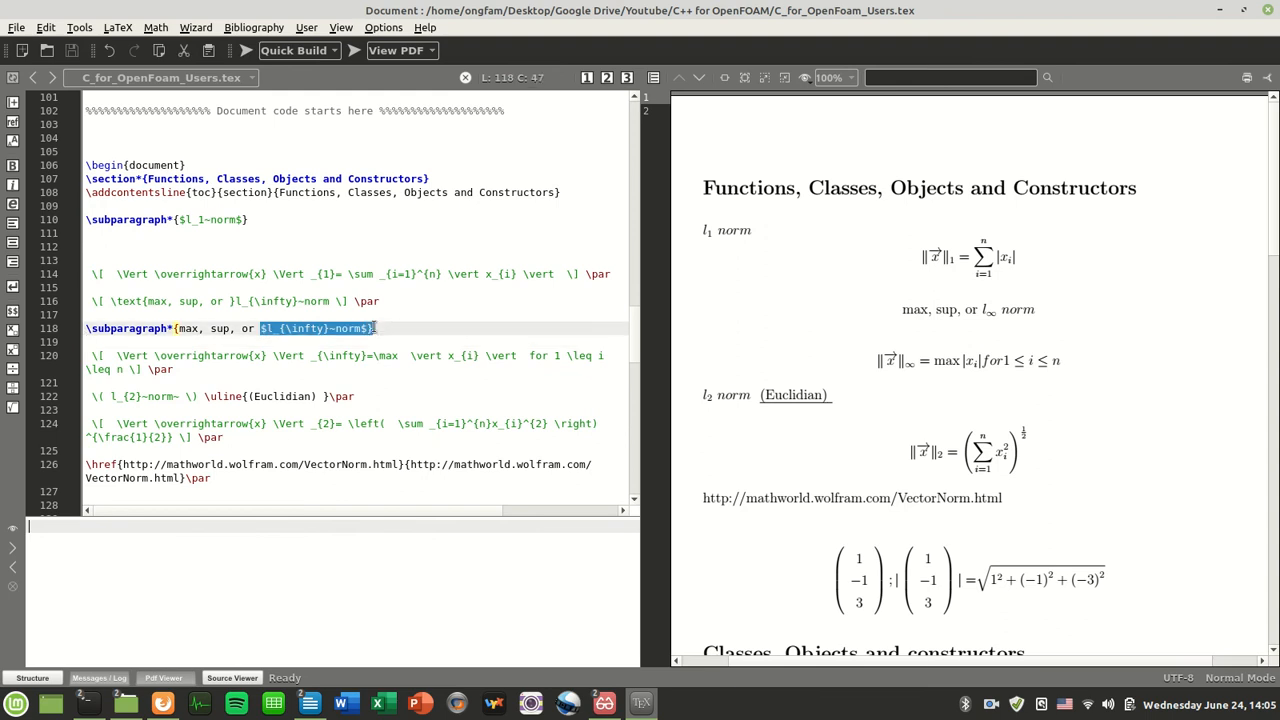
left_click(427, 332)
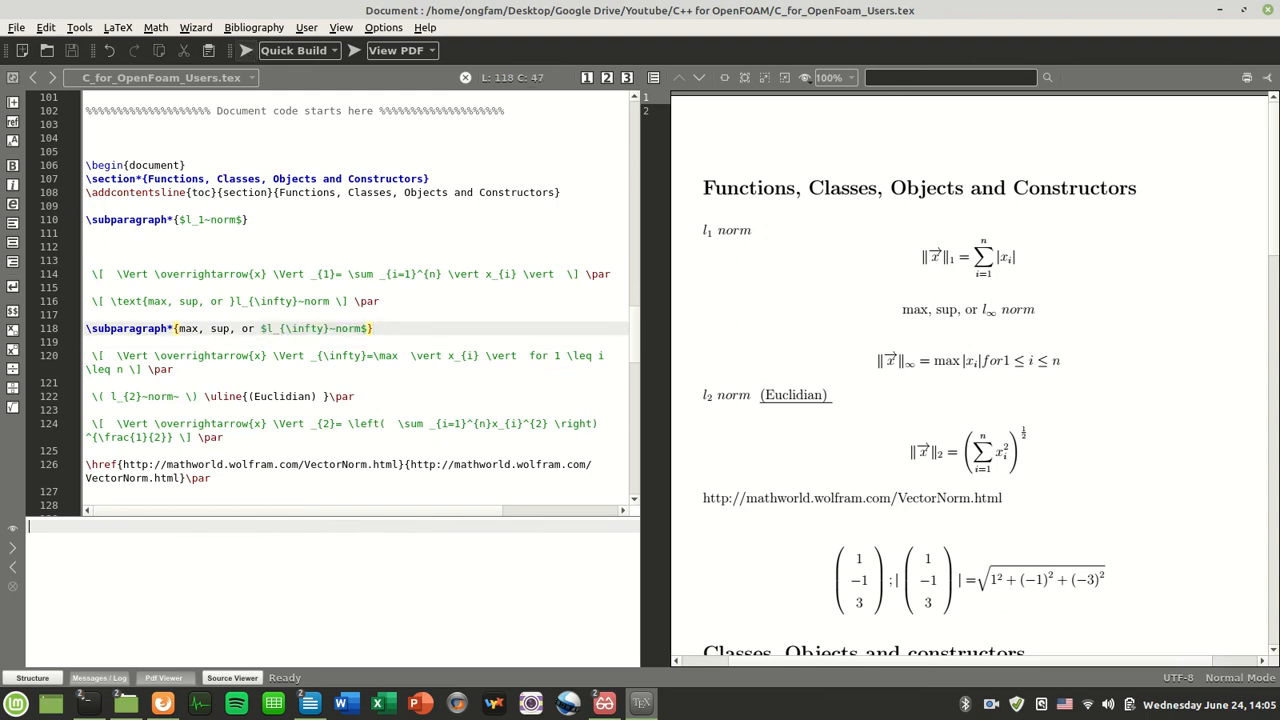
left_click(246, 50)
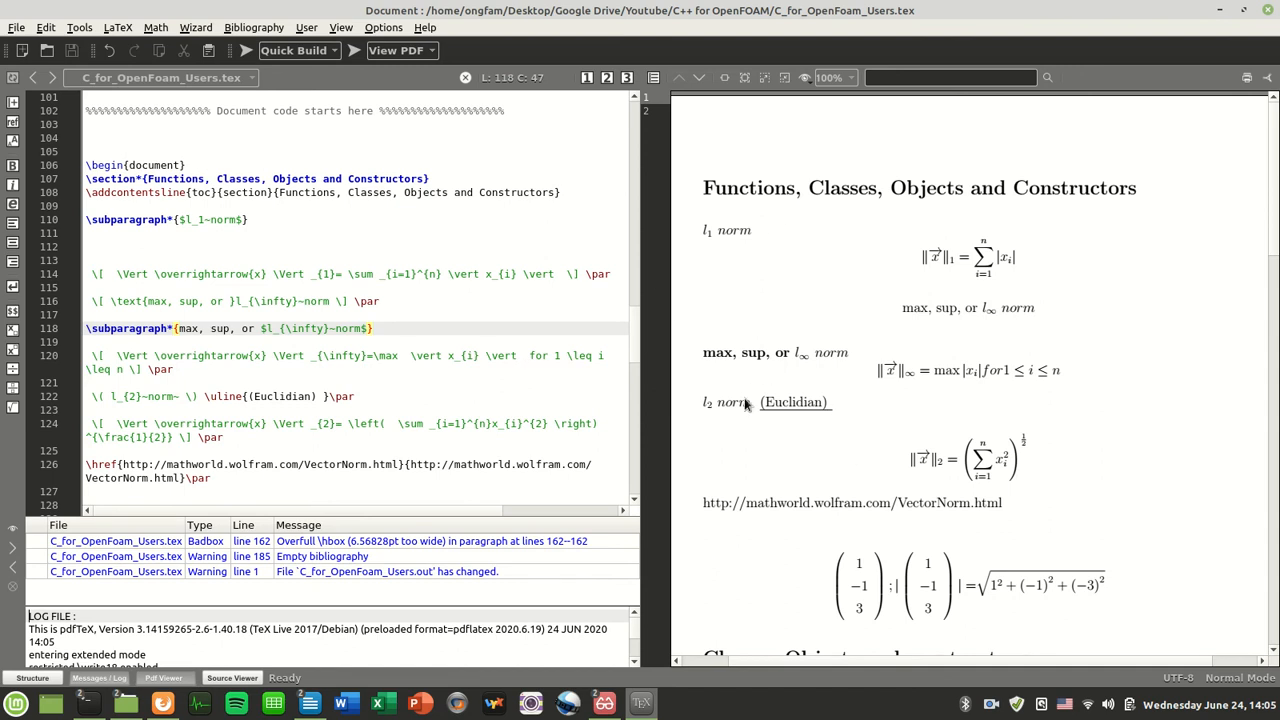
Extend the heading math to $max,~sup,~or~l_{\infty}~norm$ and compile with F5
left_click(262, 328)
left_click_drag(262, 328, 362, 334)
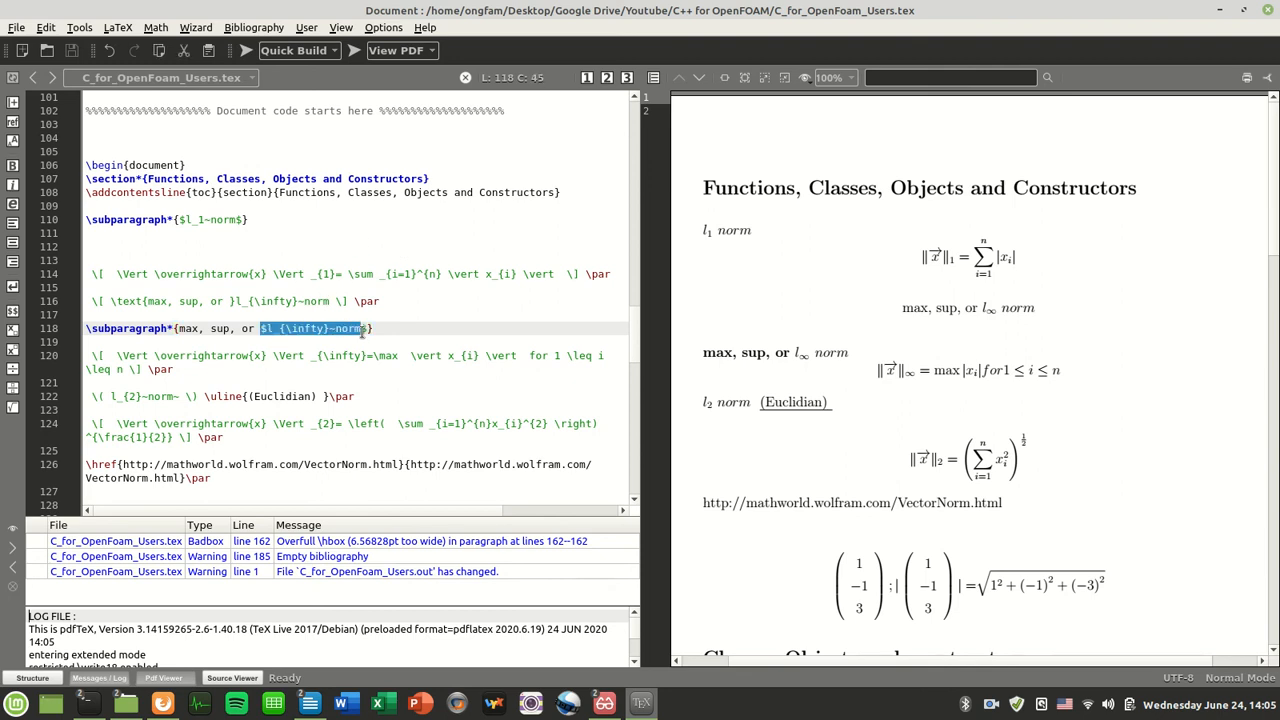
left_click(271, 328)
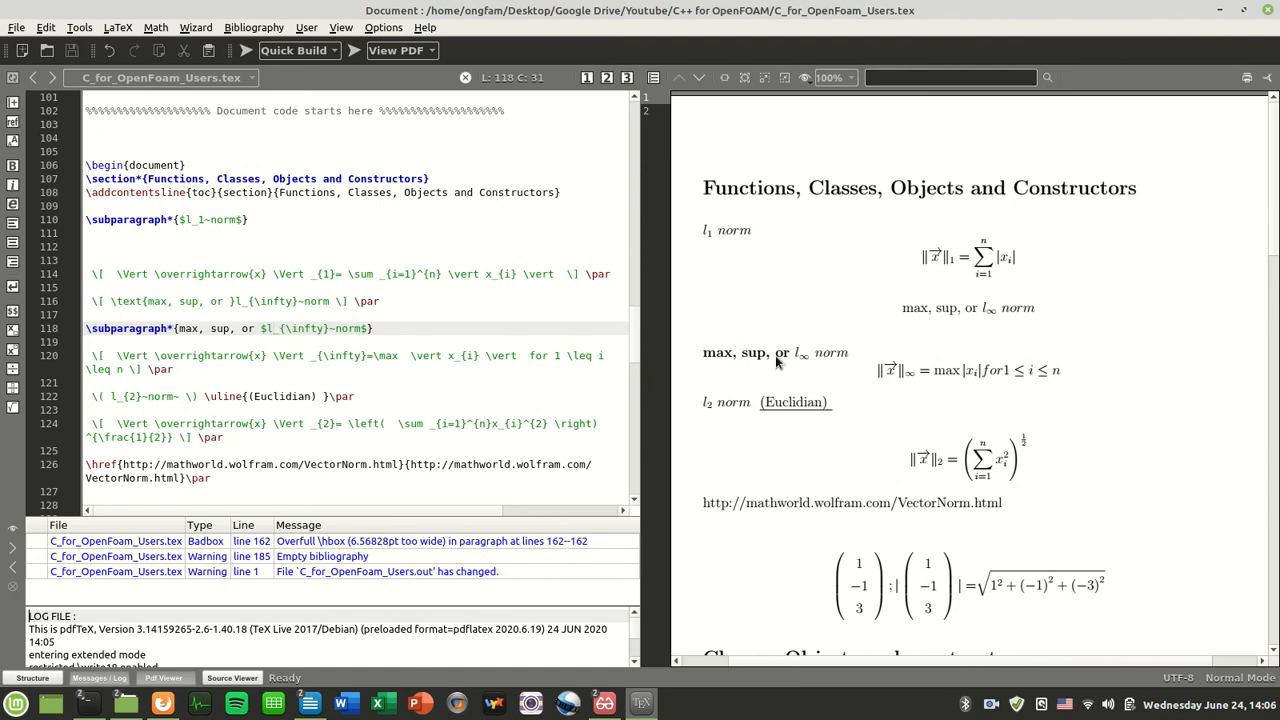
left_click(262, 329)
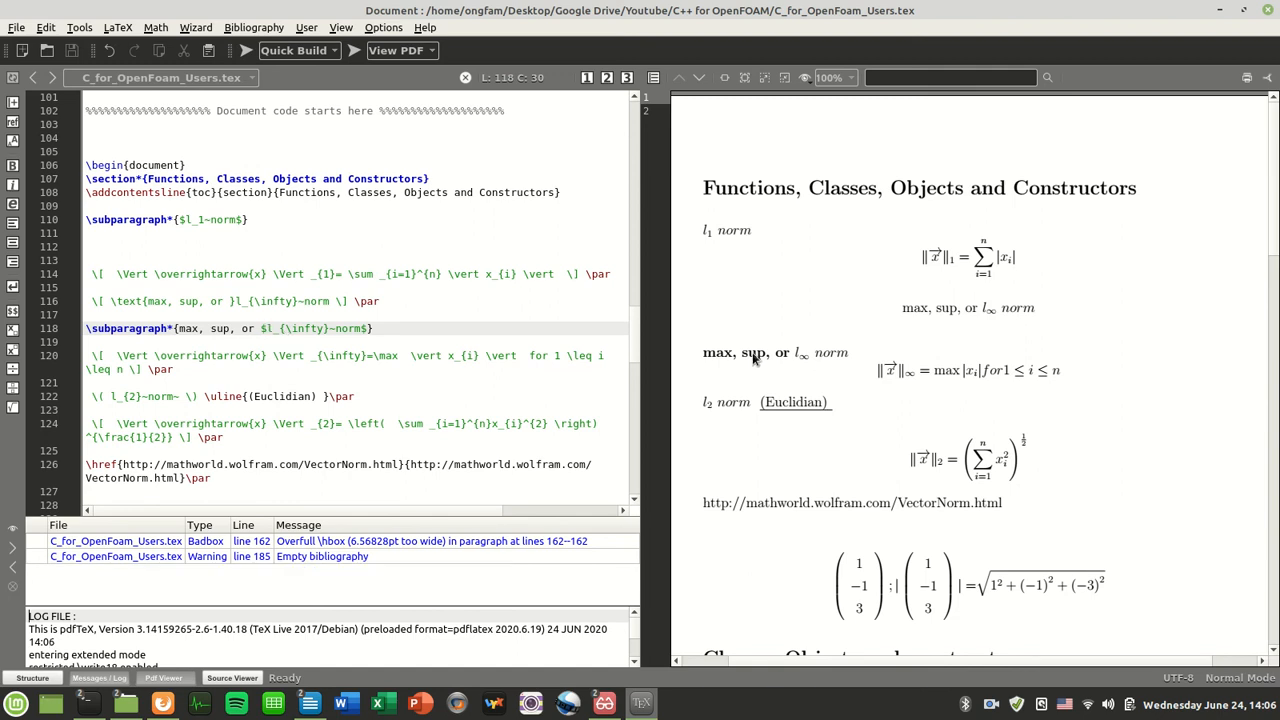
double_click(268, 330)
key("Left")
key("Left")
key("Left")
type("m")
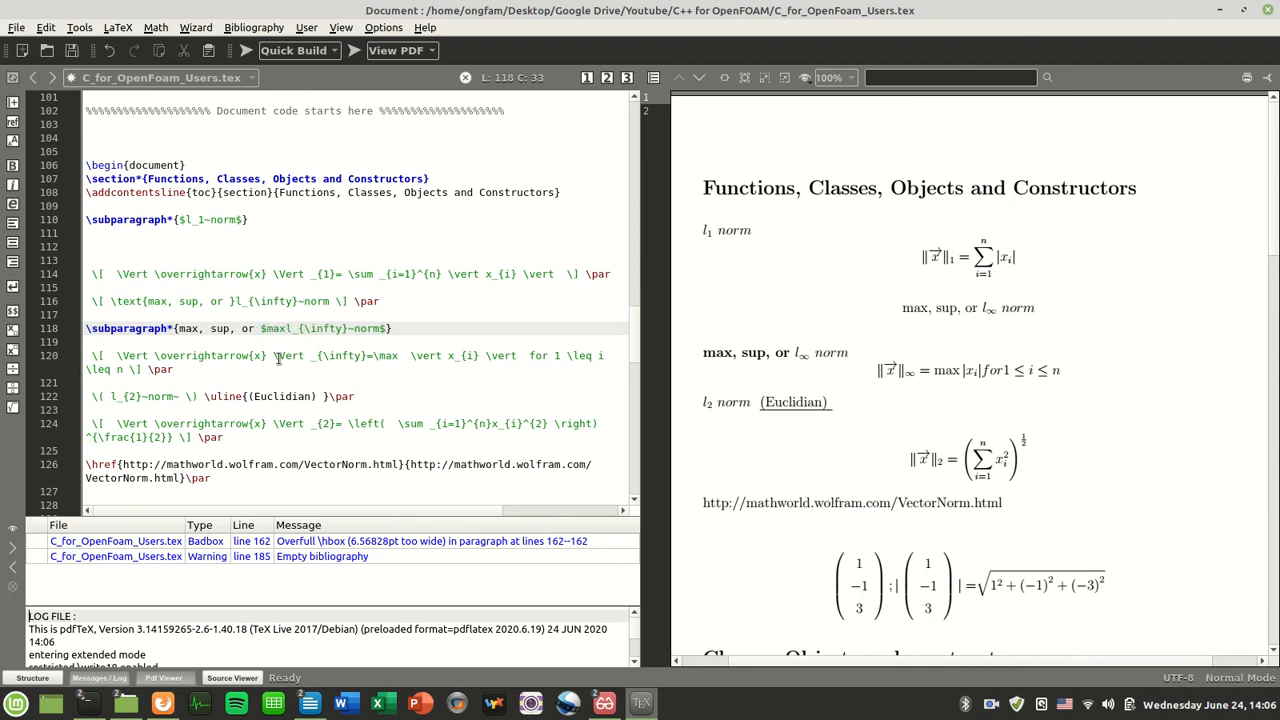
type(",~sup,~or")
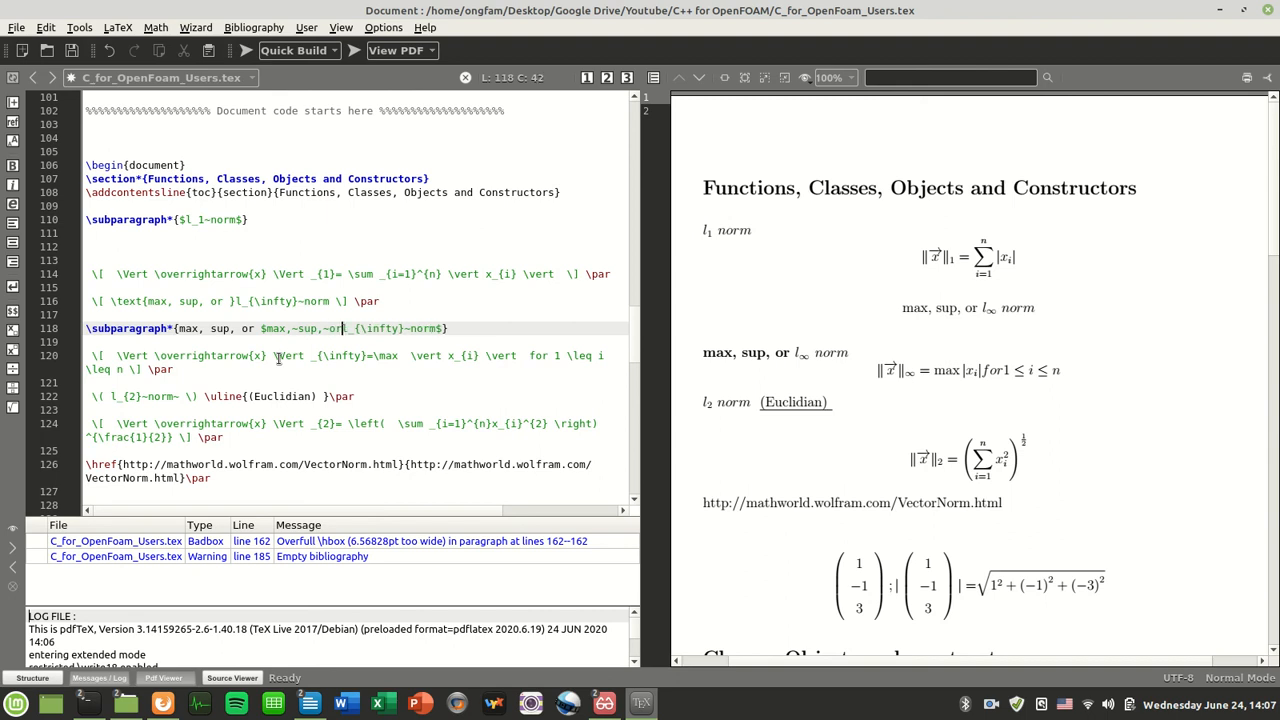
type("~")
key("F5")
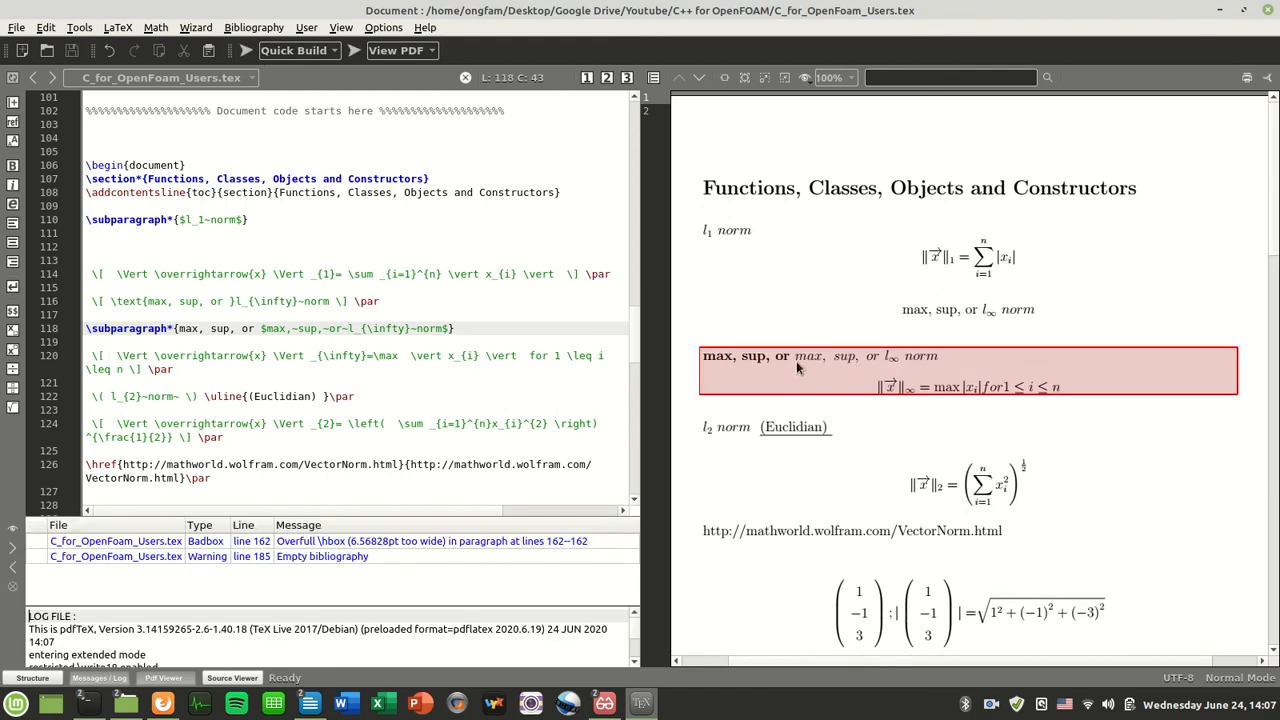
Cut the duplicated plain-text 'max, sup, or' words from the heading and recompile
left_click_drag(260, 328, 181, 328)
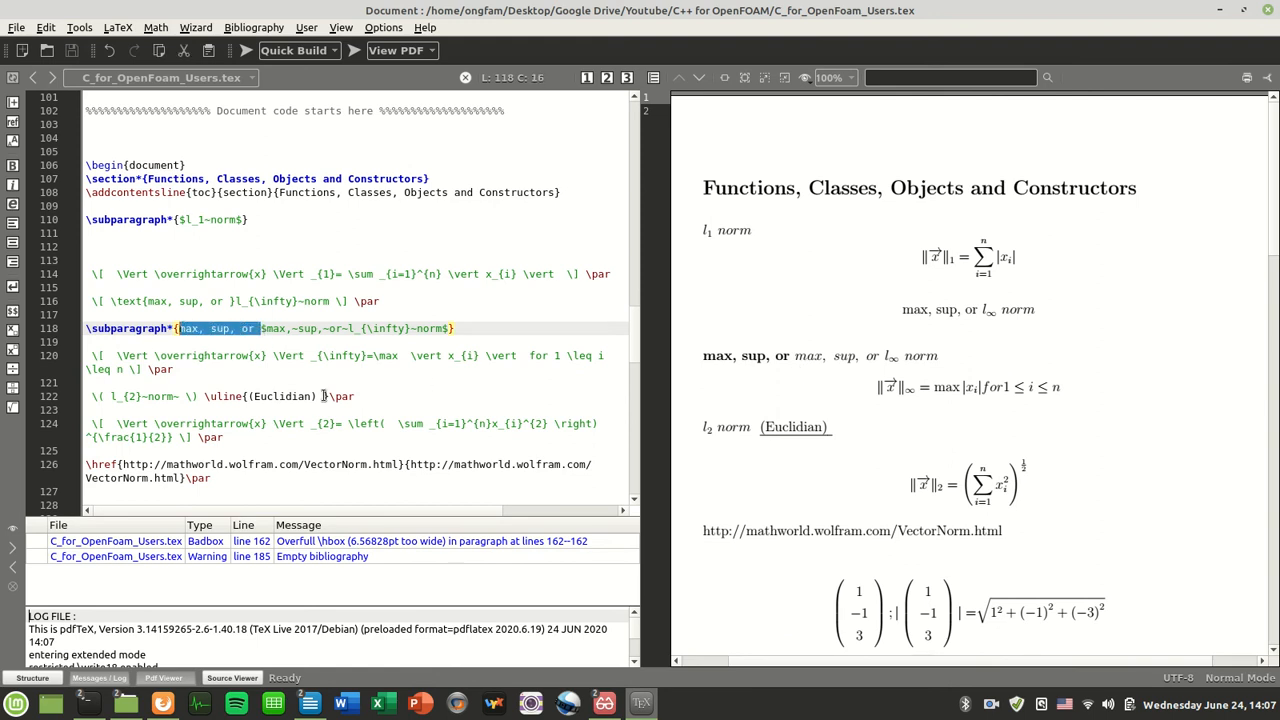
key("ctrl+x")
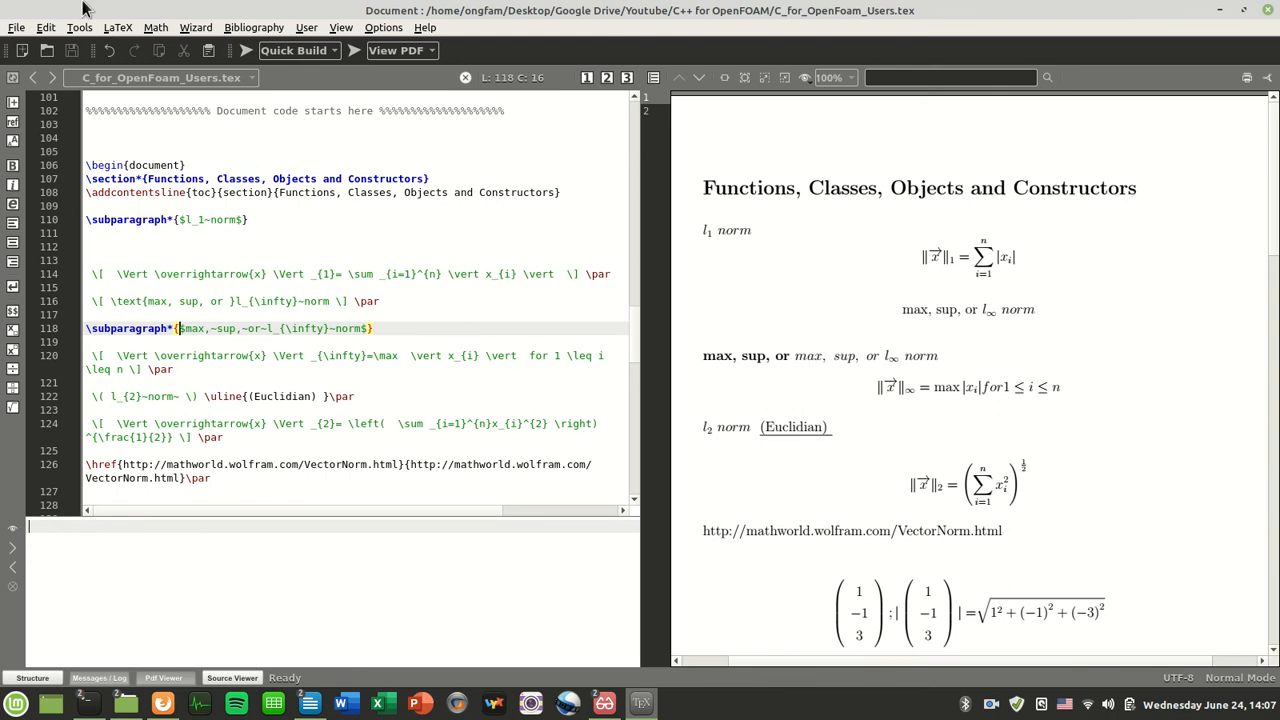
left_click_drag(754, 355, 780, 346)
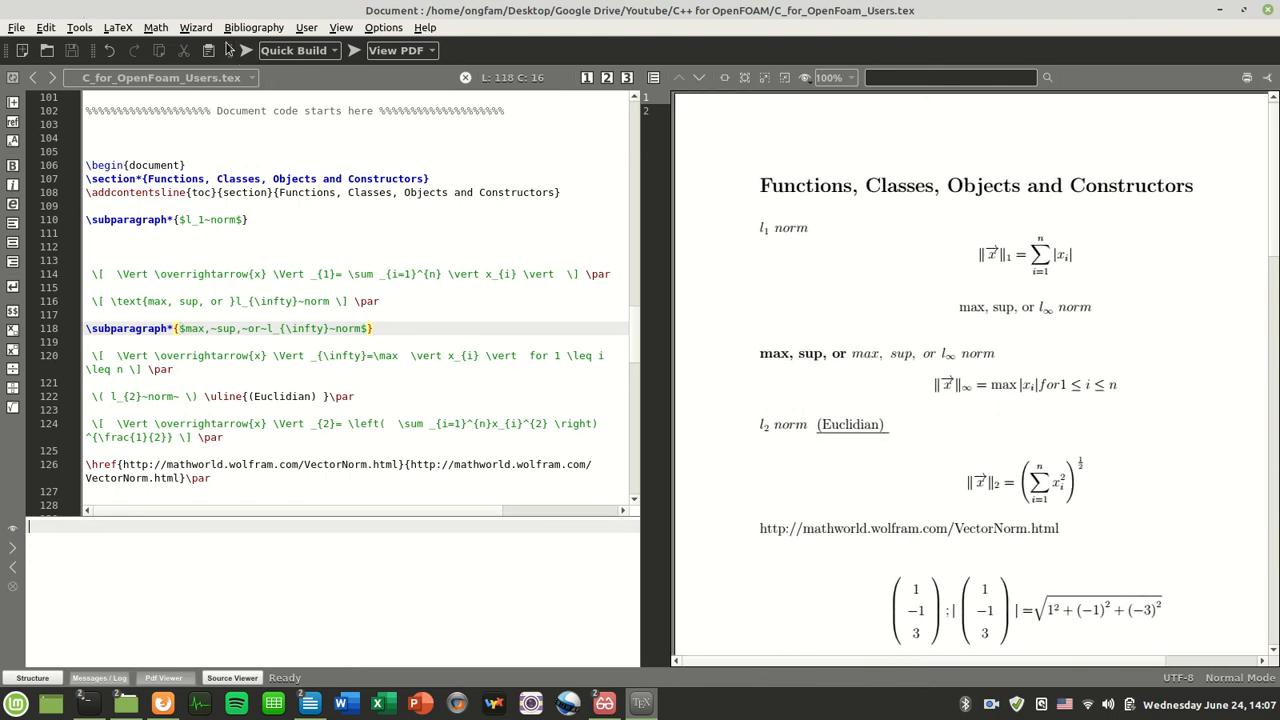
left_click(244, 51)
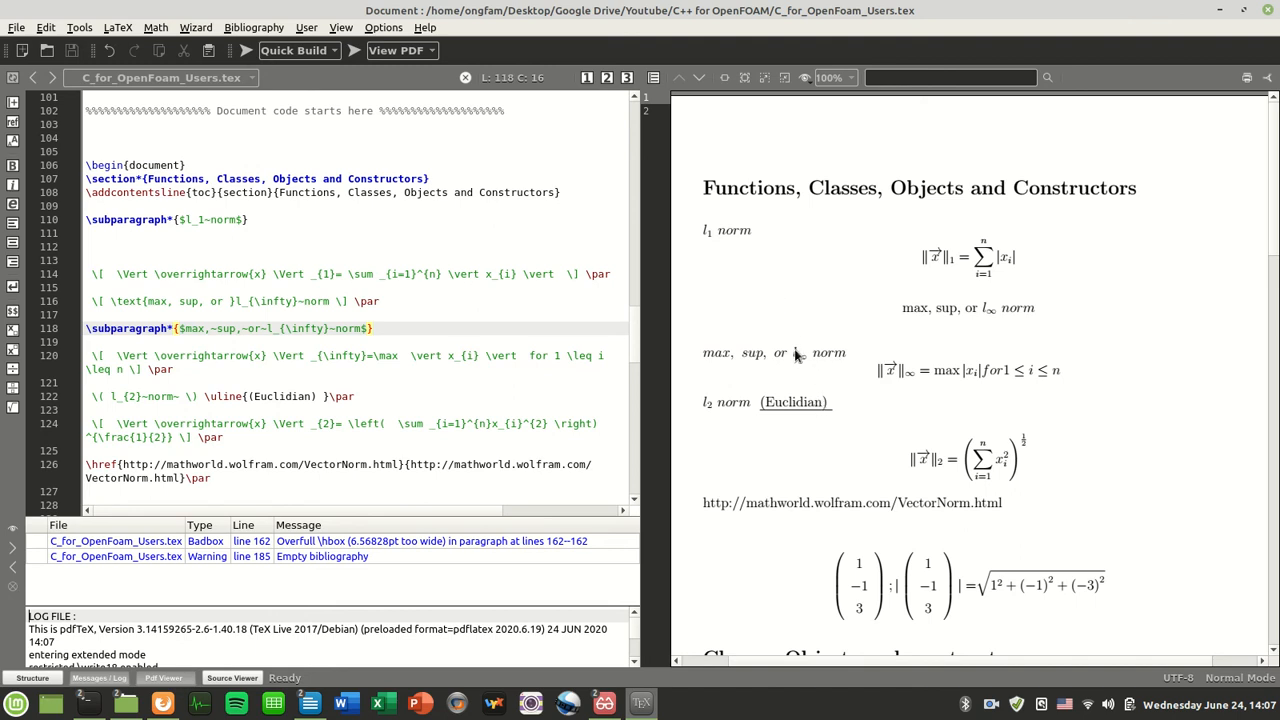
Delete the redundant centred max, sup, or l∞ norm line on 116 and recompile
triple_click(362, 301)
key("Delete")
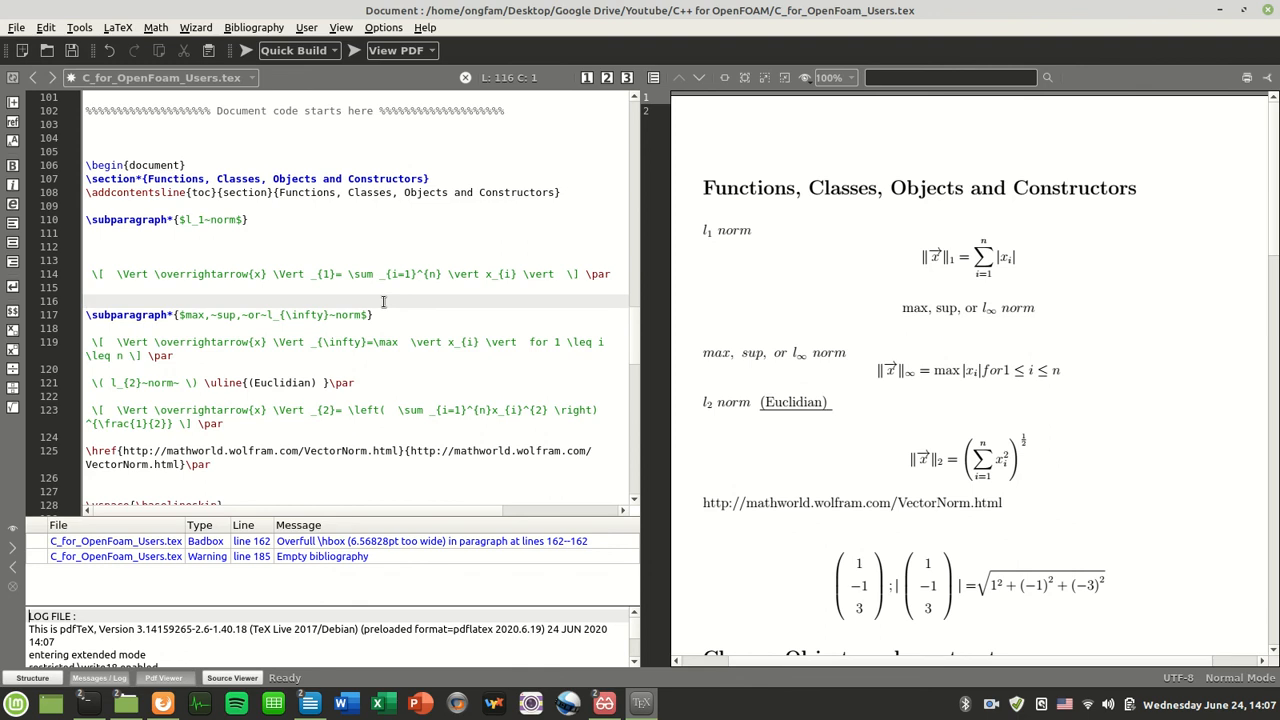
key("F1")
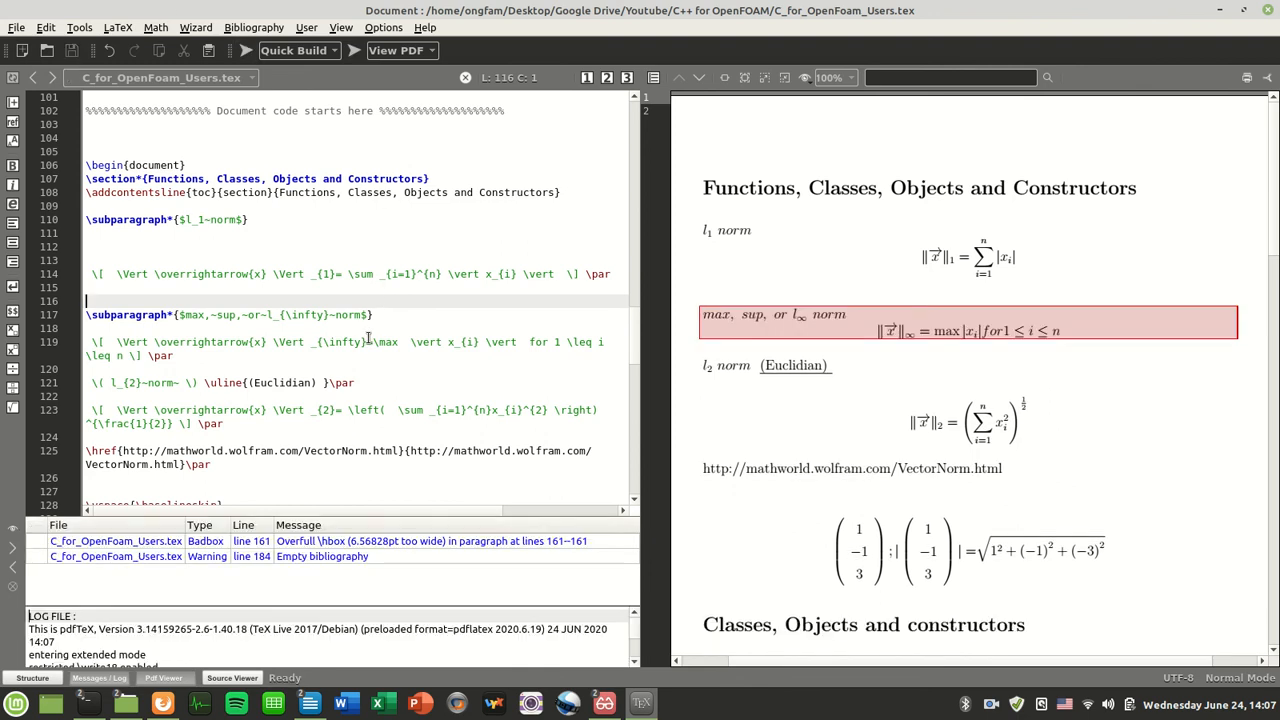
Browse the LaTeX > Sectioning menu and close it without inserting anything
left_click(117, 28)
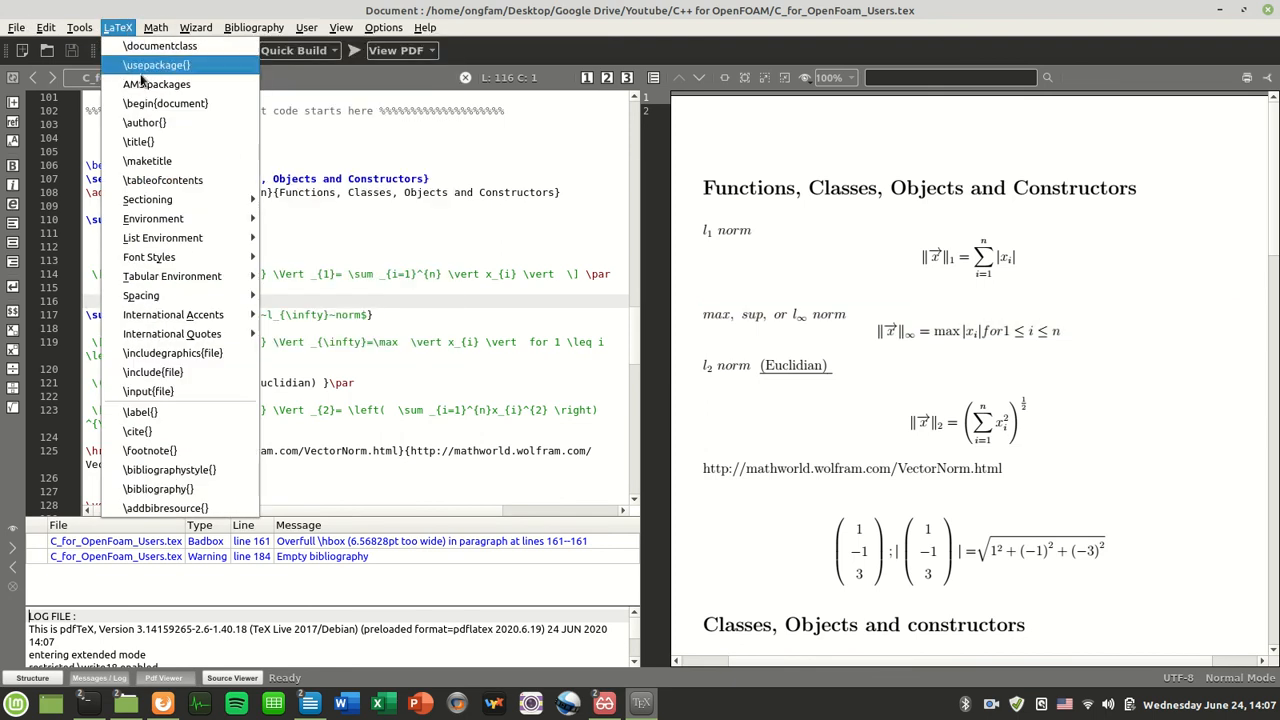
mouse_move(172, 203)
mouse_move(200, 244)
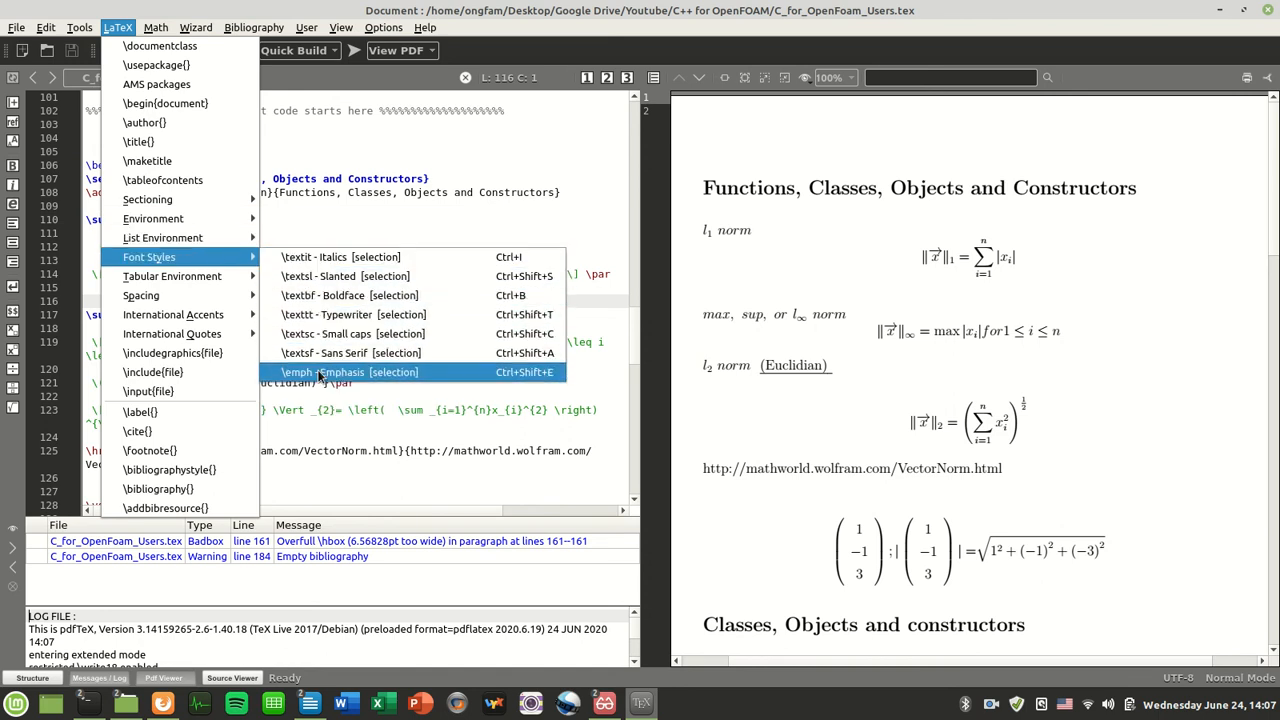
mouse_move(244, 201)
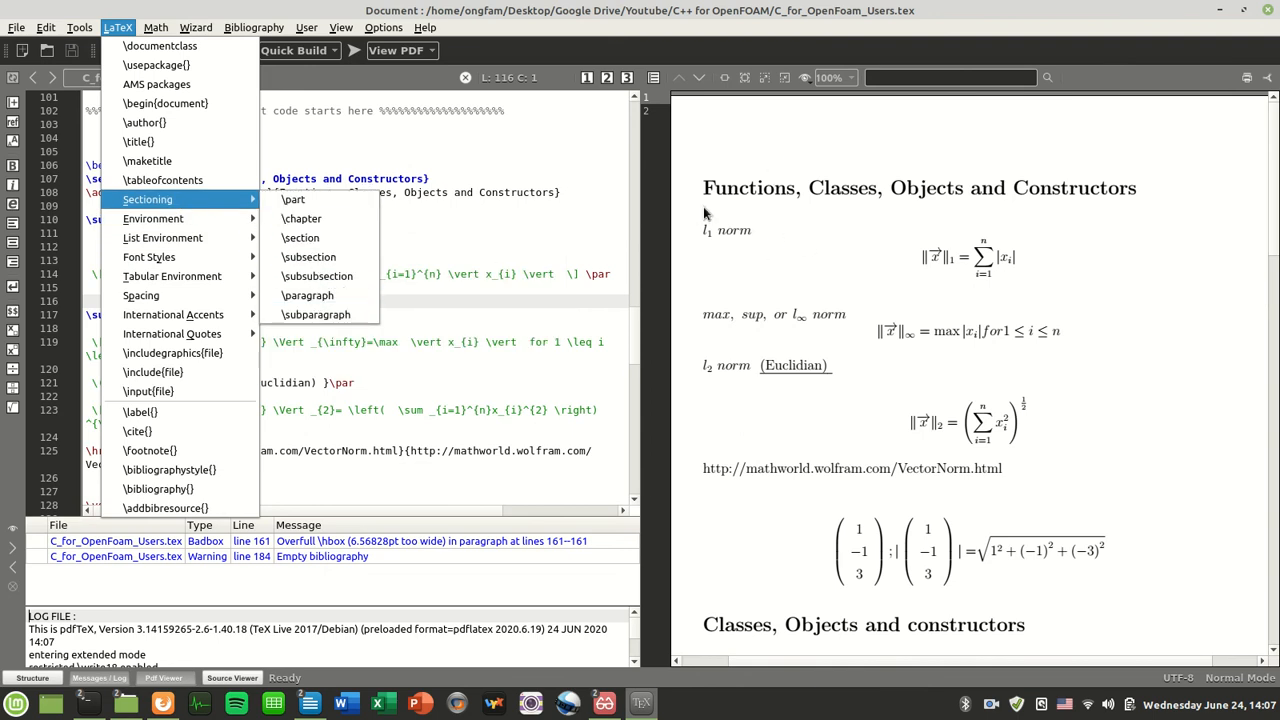
left_click(436, 255)
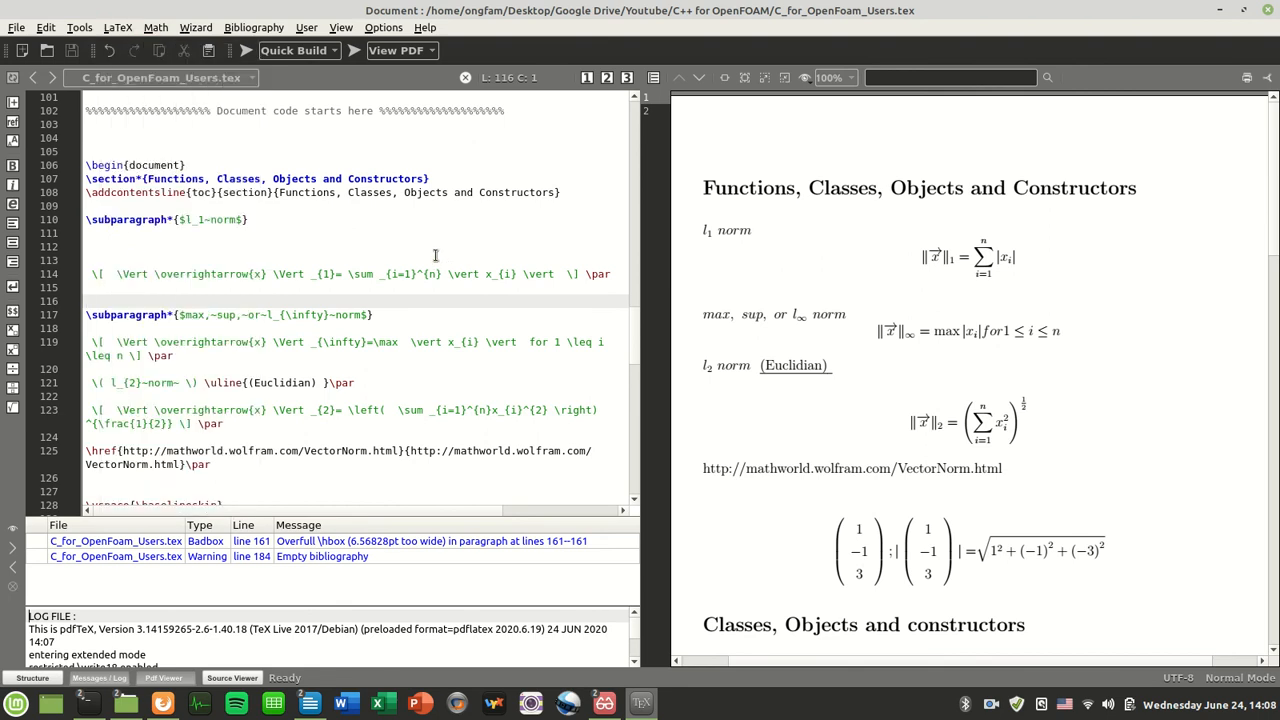